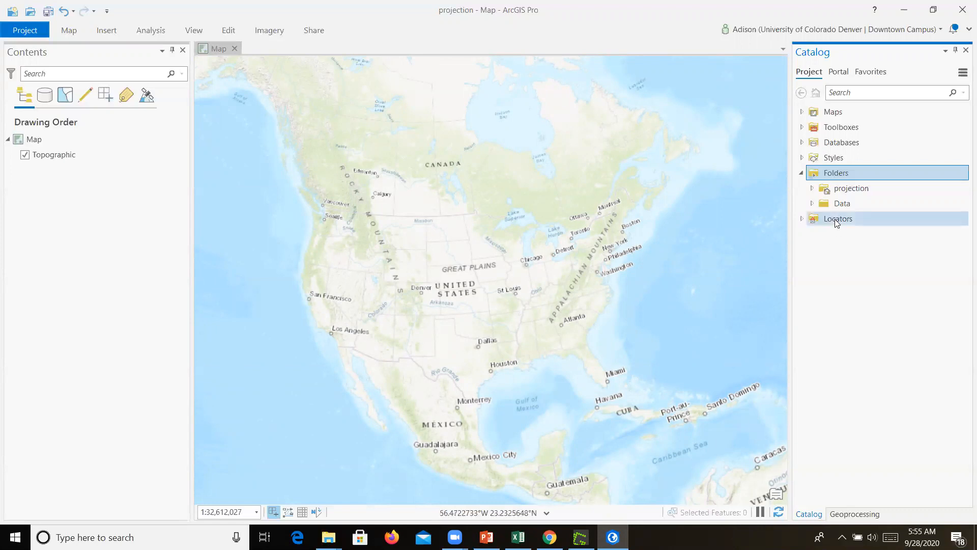
Add the muni_2019 shapefile from the Data folder to the map
click(812, 206)
click(853, 234)
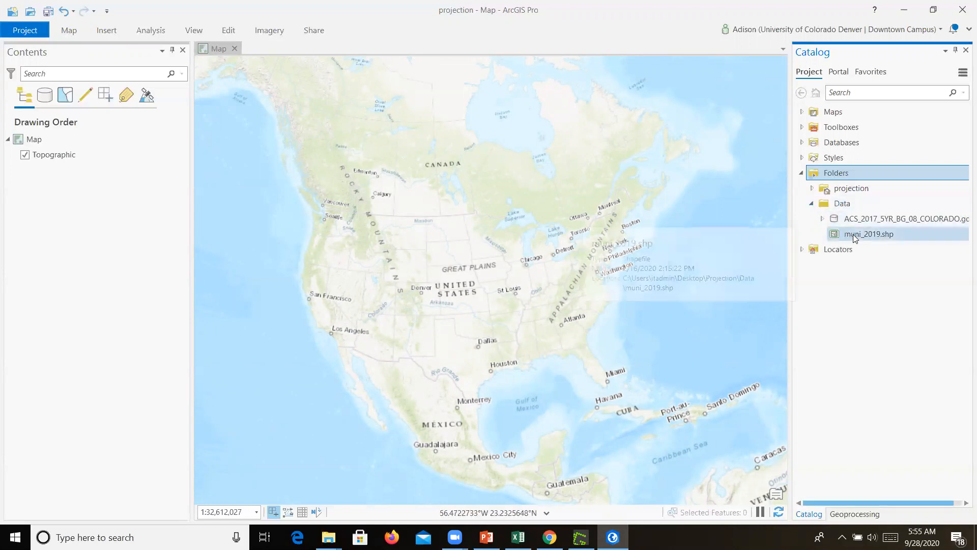
drag(851, 235, 452, 256)
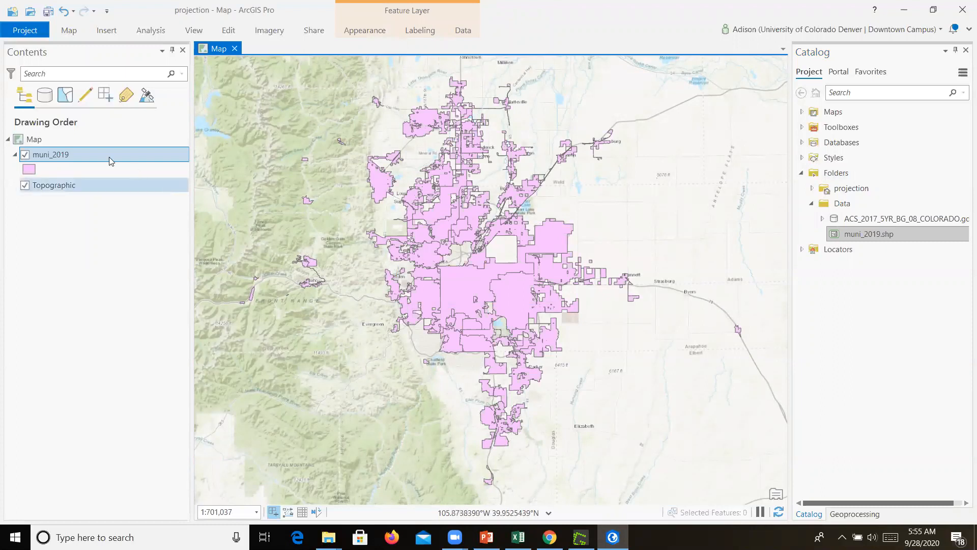
Examine the spatial reference of the muni_2019 layer in its layer properties
right_click(65, 156)
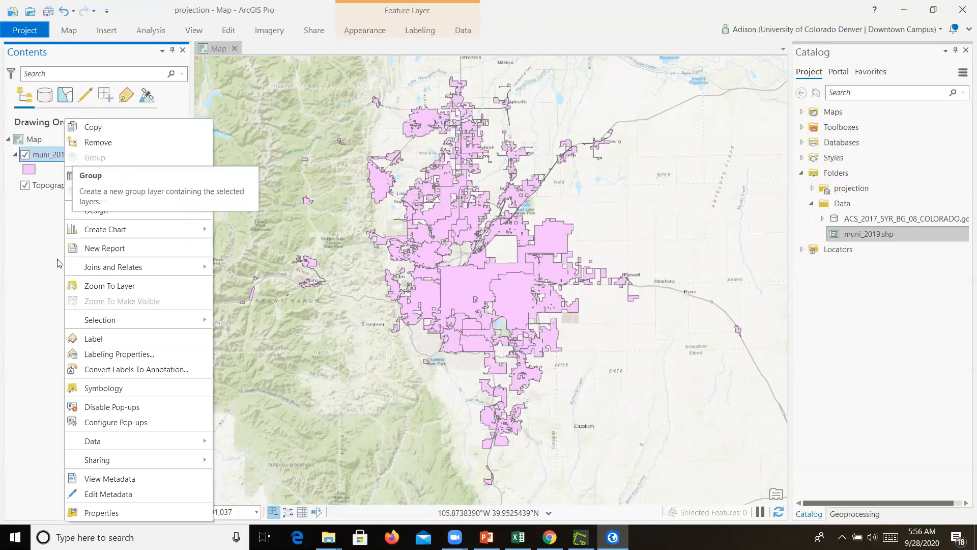
click(97, 513)
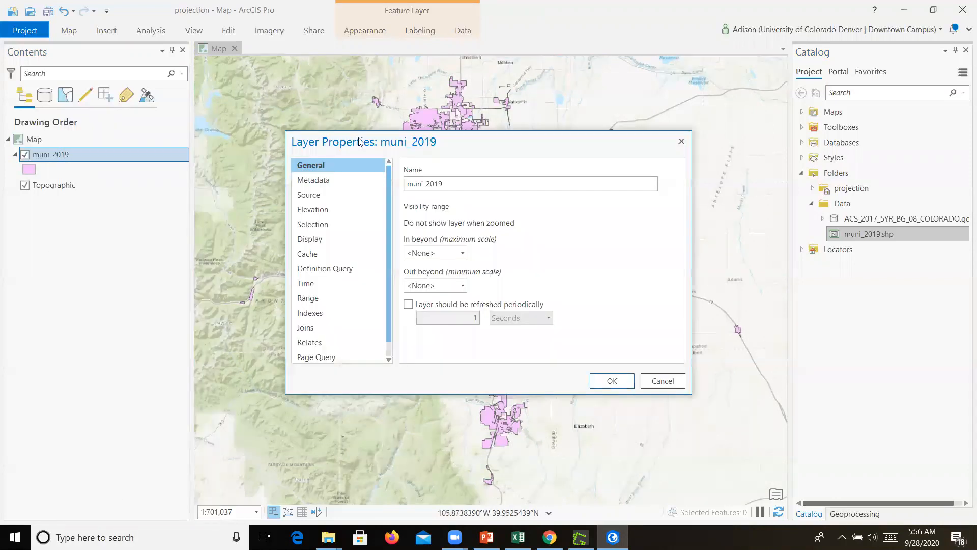
click(307, 195)
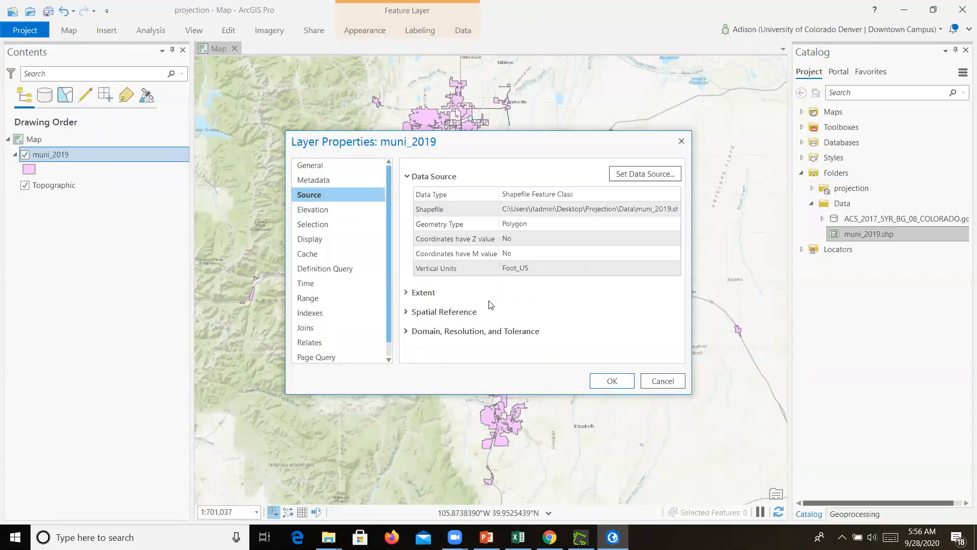
click(407, 312)
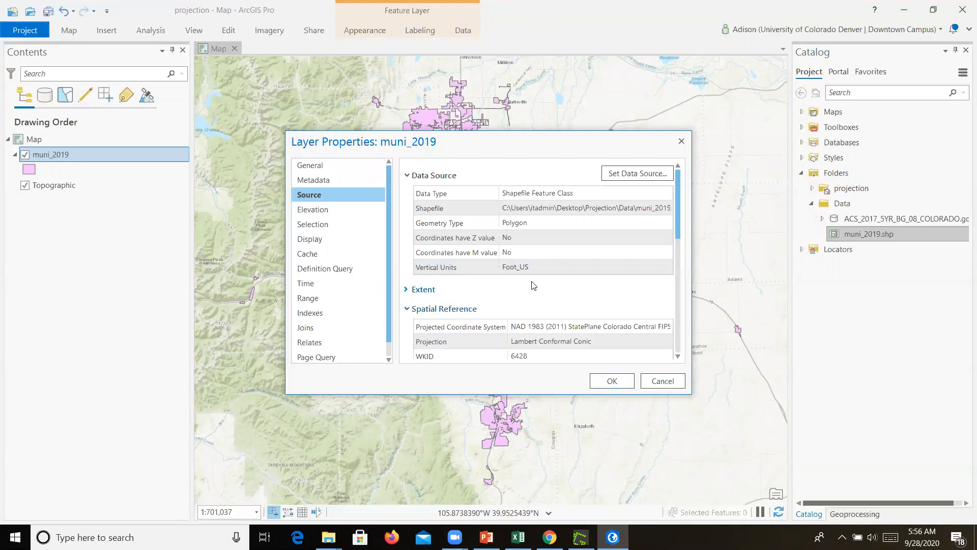
scroll(533, 285, down, 2)
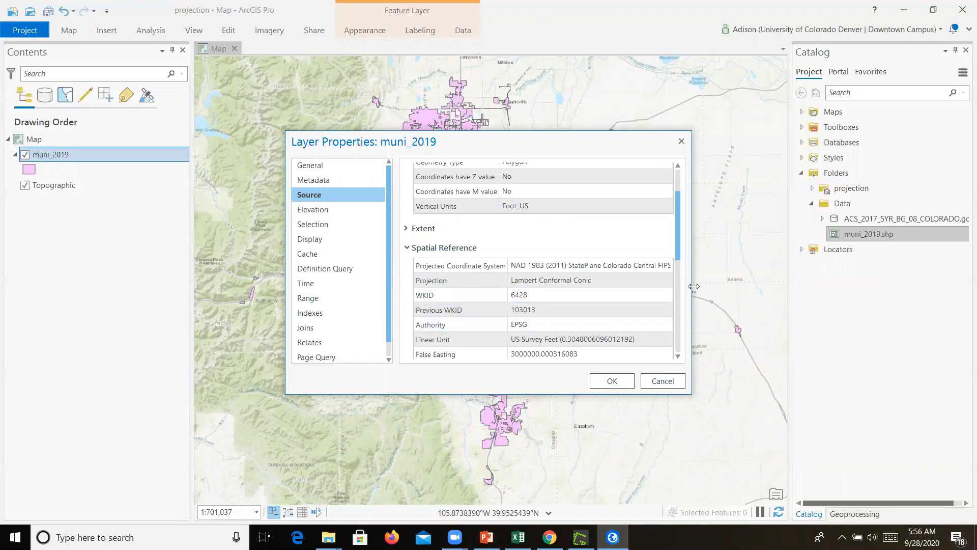
drag(694, 286, 794, 283)
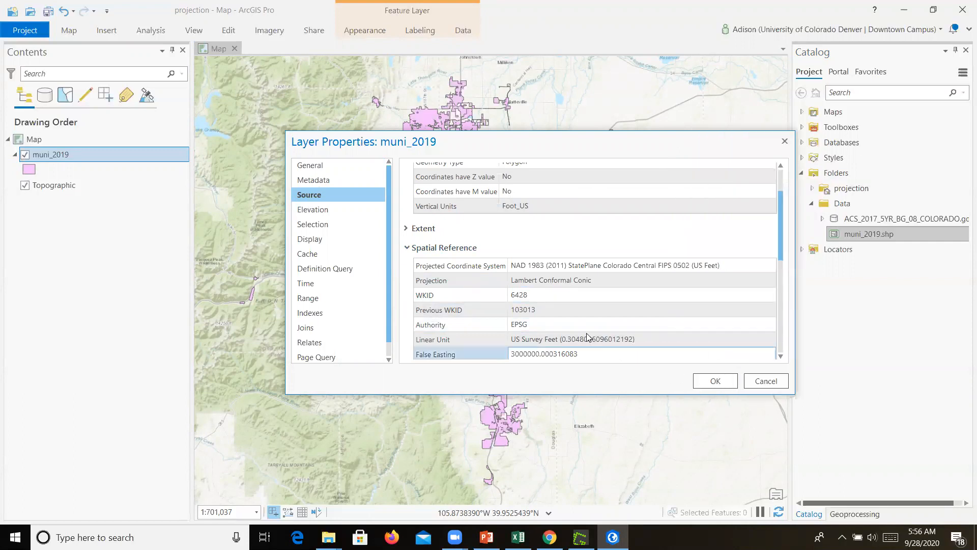
click(552, 281)
click(540, 297)
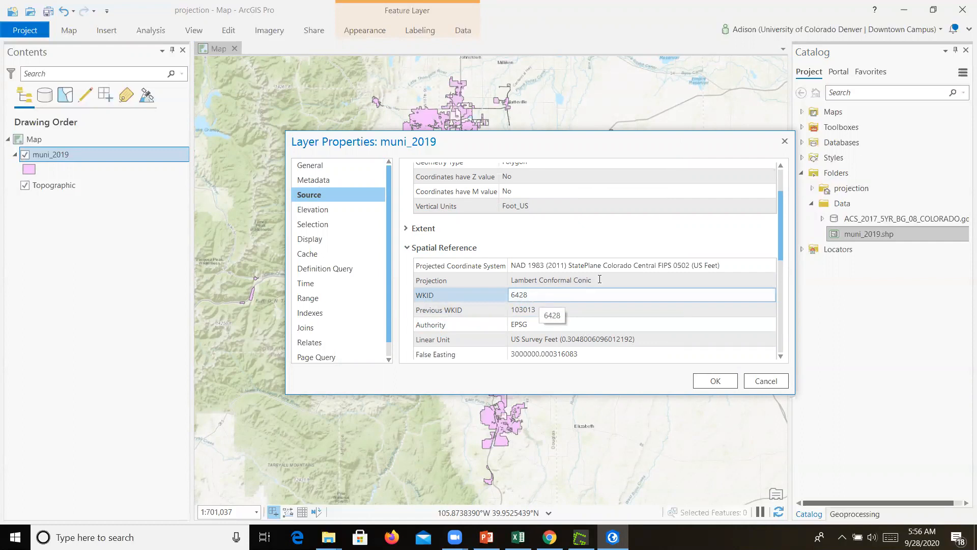
click(608, 265)
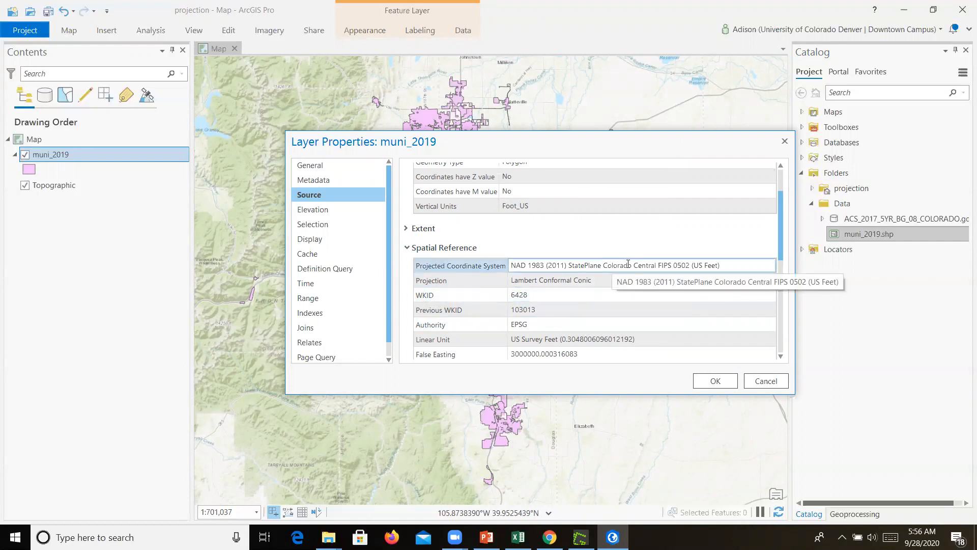
click(720, 379)
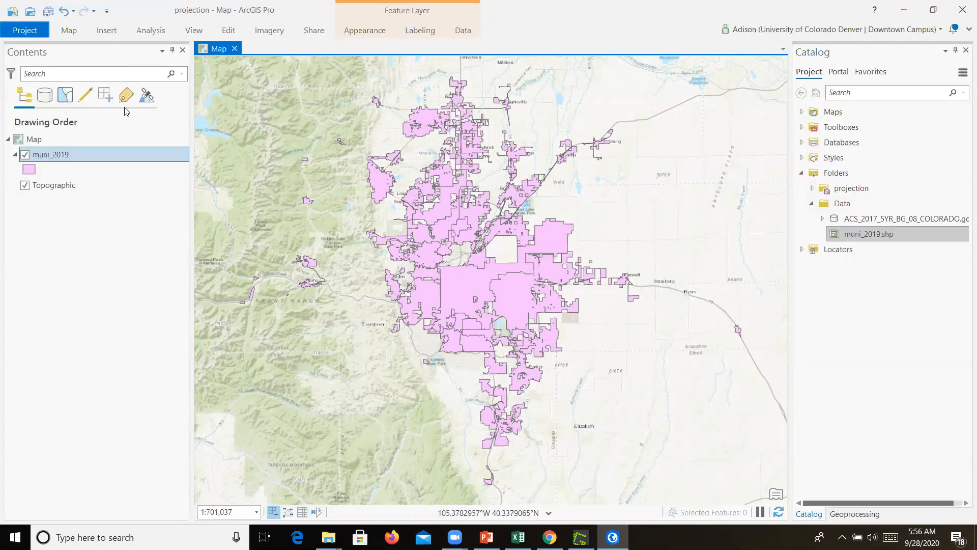
Set the default spatial reference for new maps to WKID 6428, NAD 1983 (2011) StatePlane Colorado Central FIPS 0502 (US Feet)
click(24, 31)
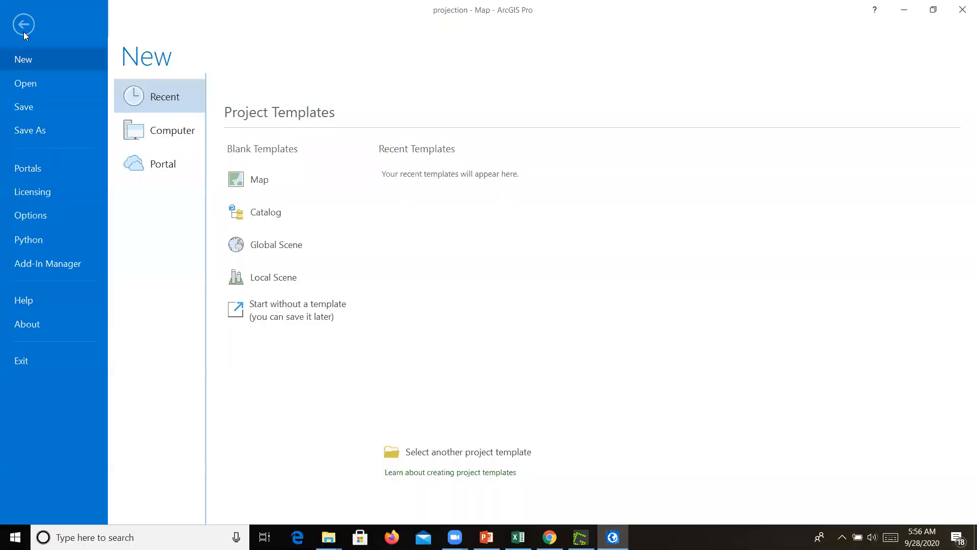
click(30, 215)
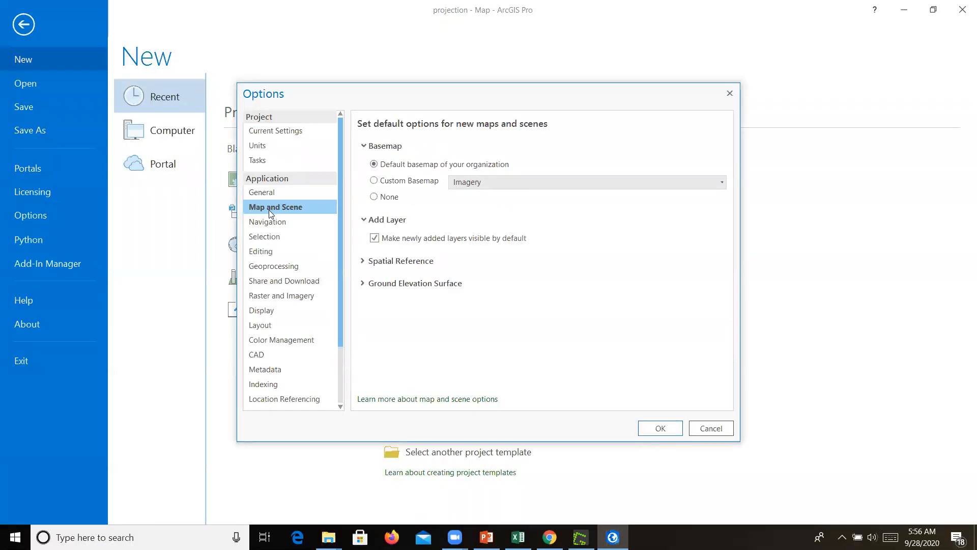
click(363, 262)
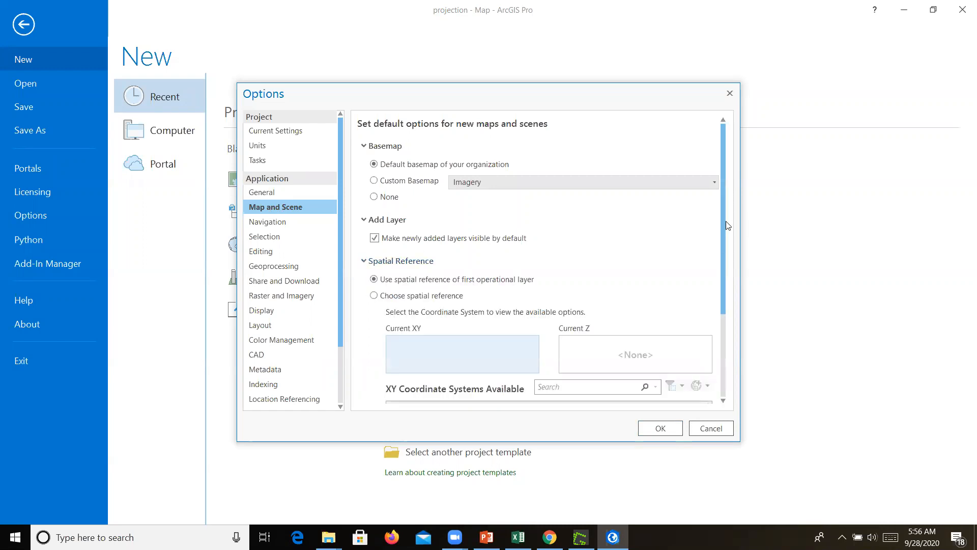
drag(723, 224, 721, 282)
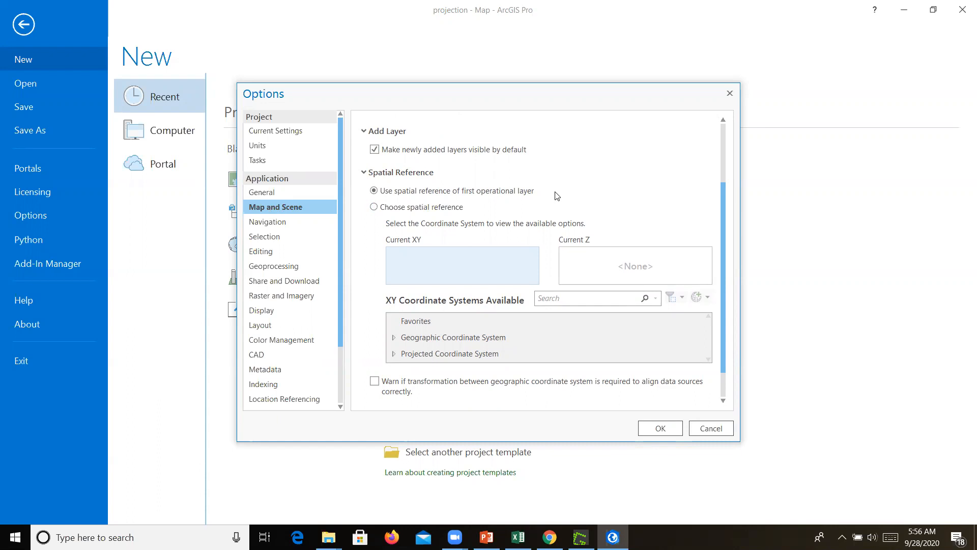
click(375, 208)
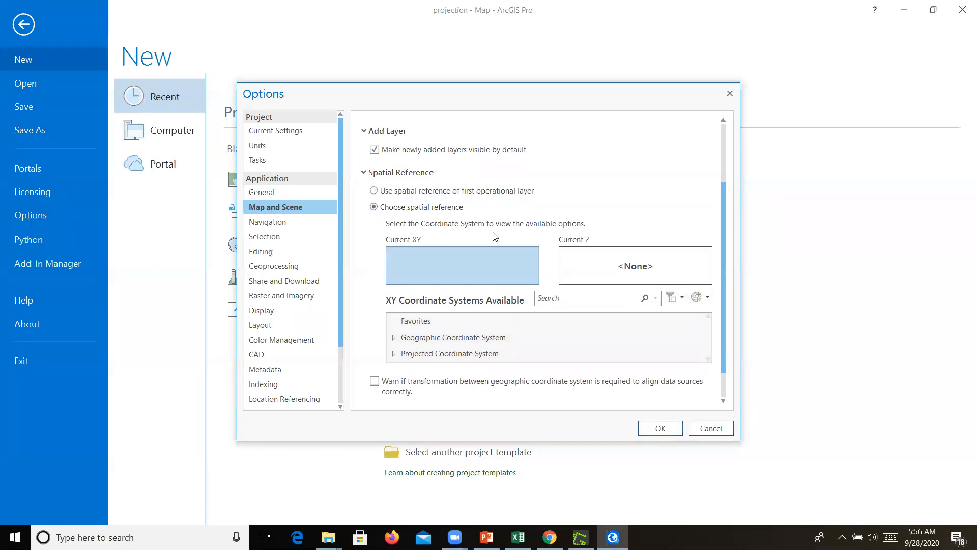
click(559, 300)
text(6428)
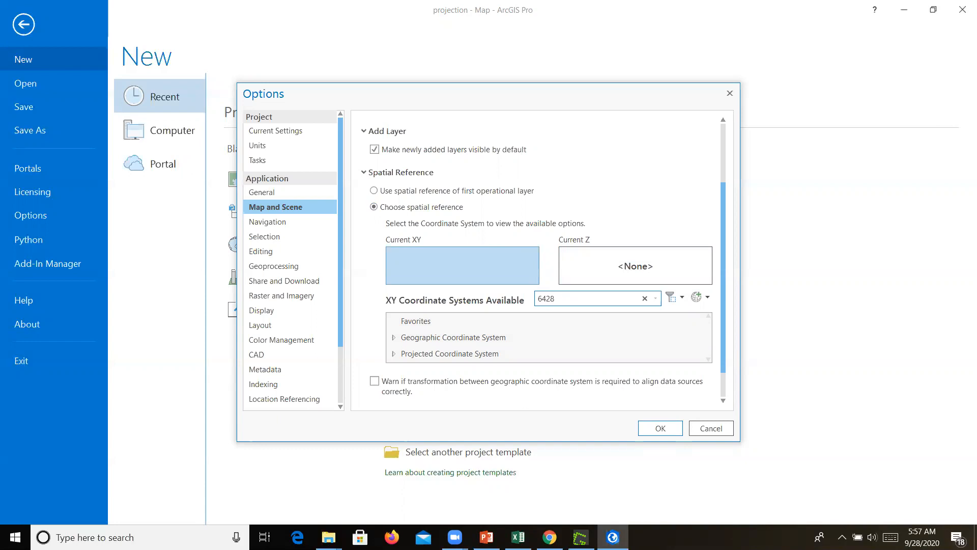
key(Return)
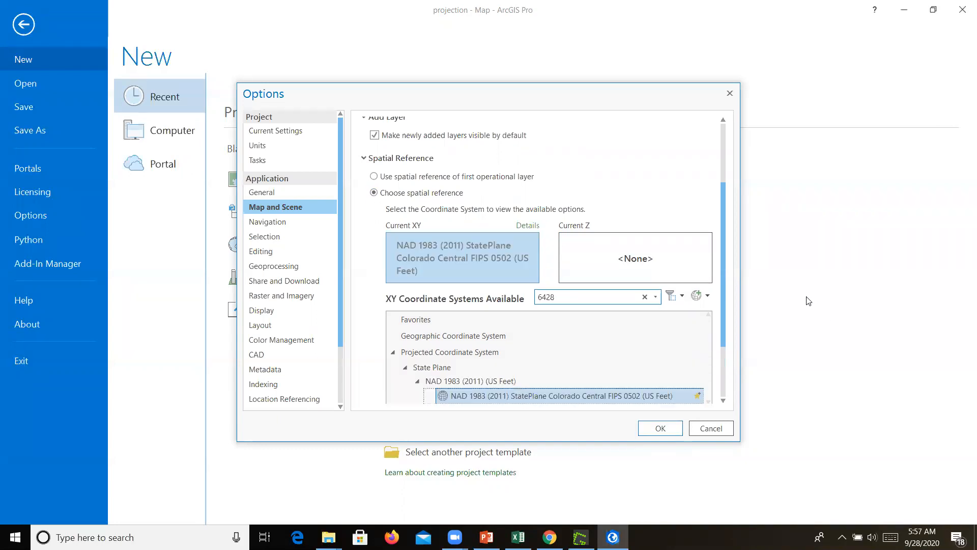
Enable the warning when a geographic transformation is required, and apply the options
drag(722, 262, 719, 355)
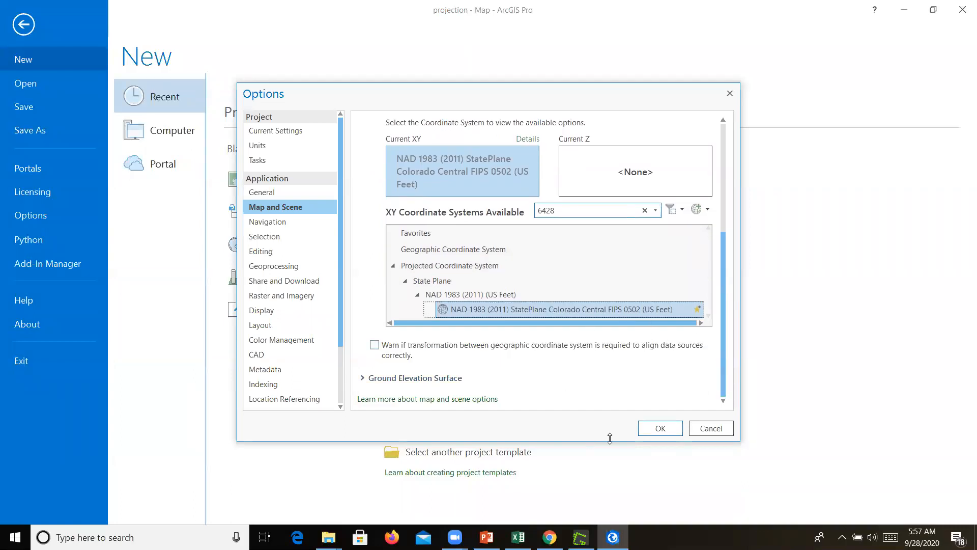
click(374, 349)
click(655, 431)
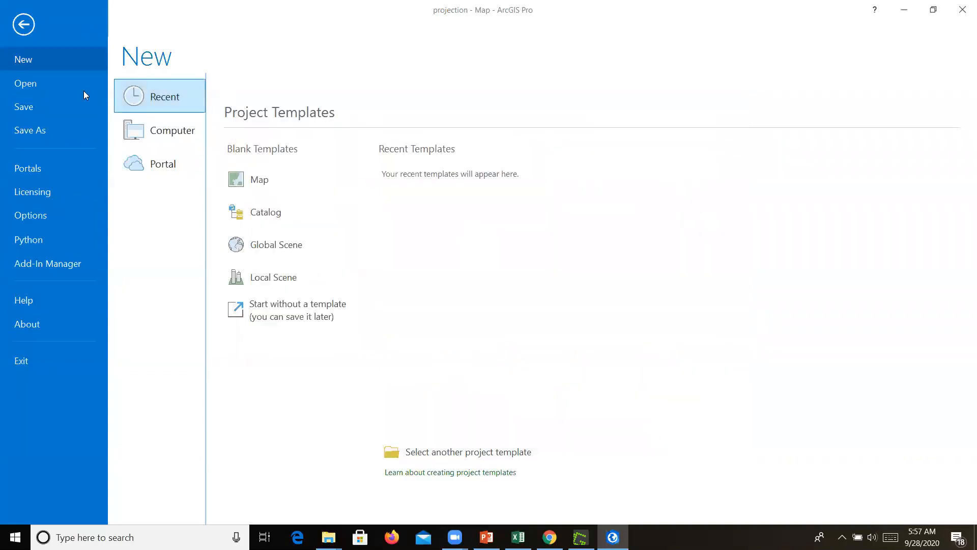
click(28, 26)
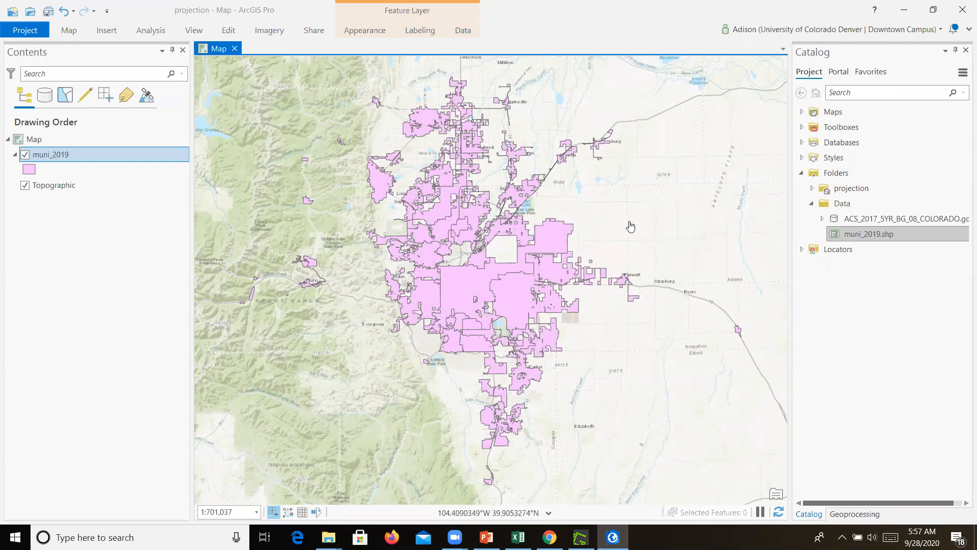
Insert a new map and rename it 4759
click(107, 32)
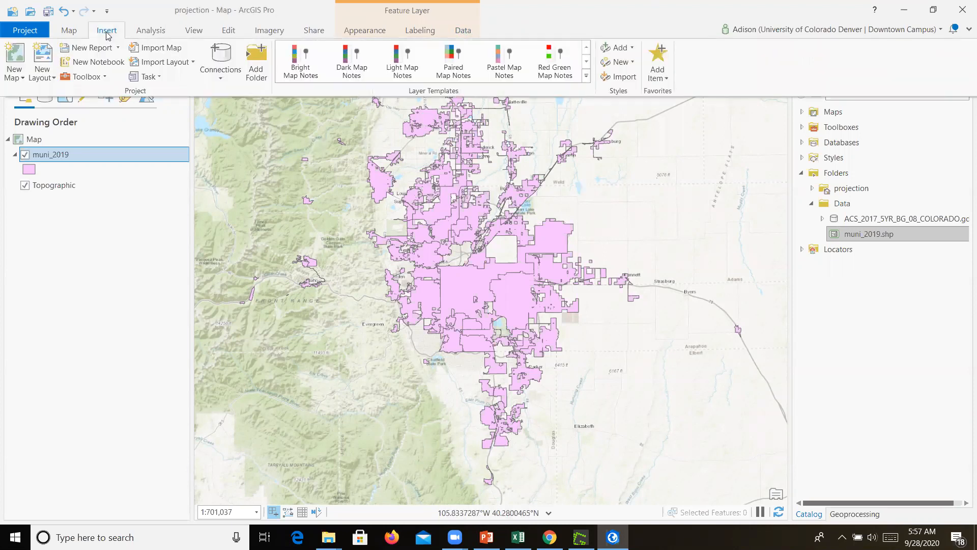
click(14, 63)
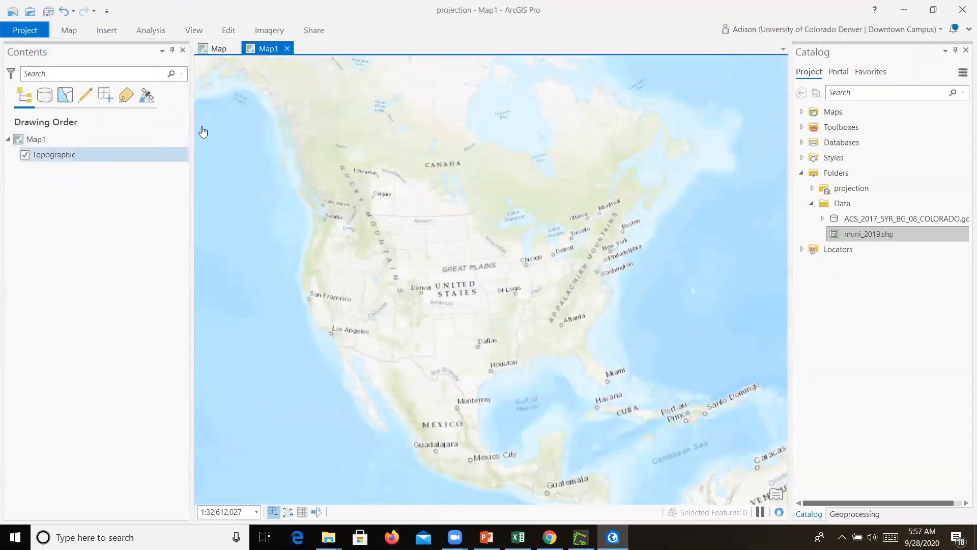
double_click(26, 137)
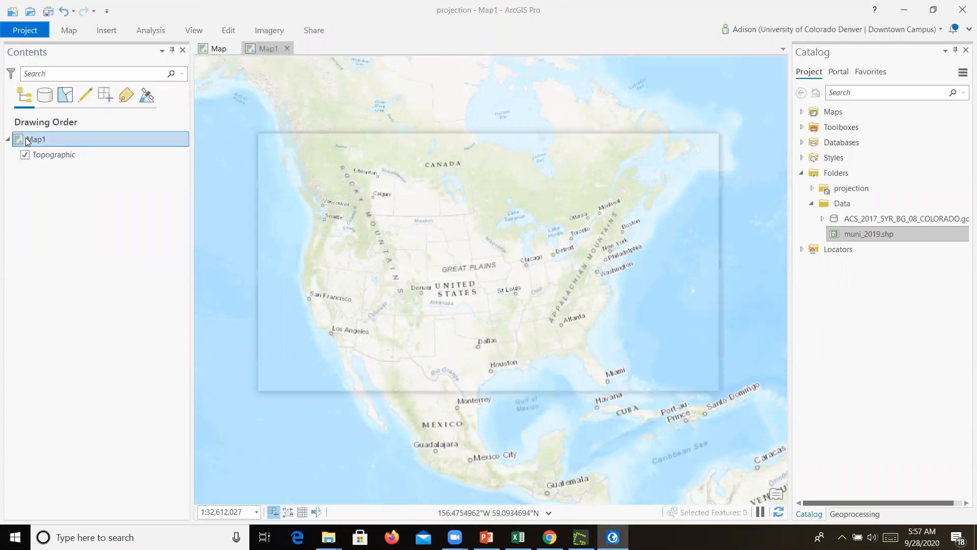
drag(480, 175, 443, 175)
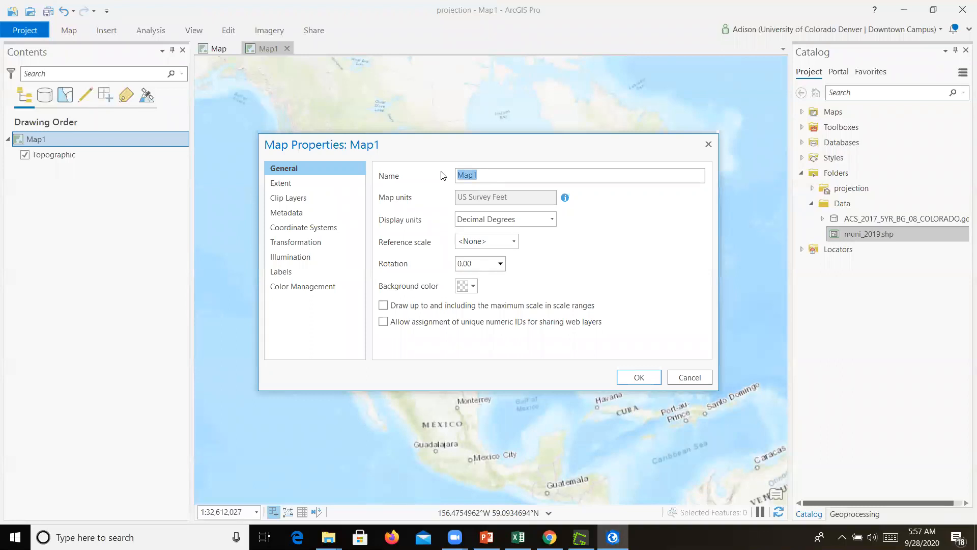
text(4759)
click(632, 377)
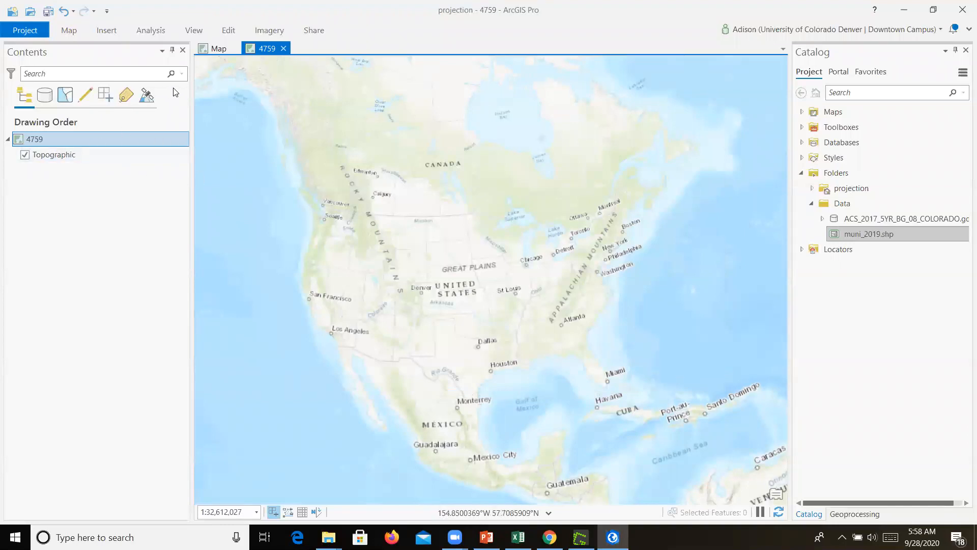
Rename the original map containing muni_2019 as 6428
click(214, 47)
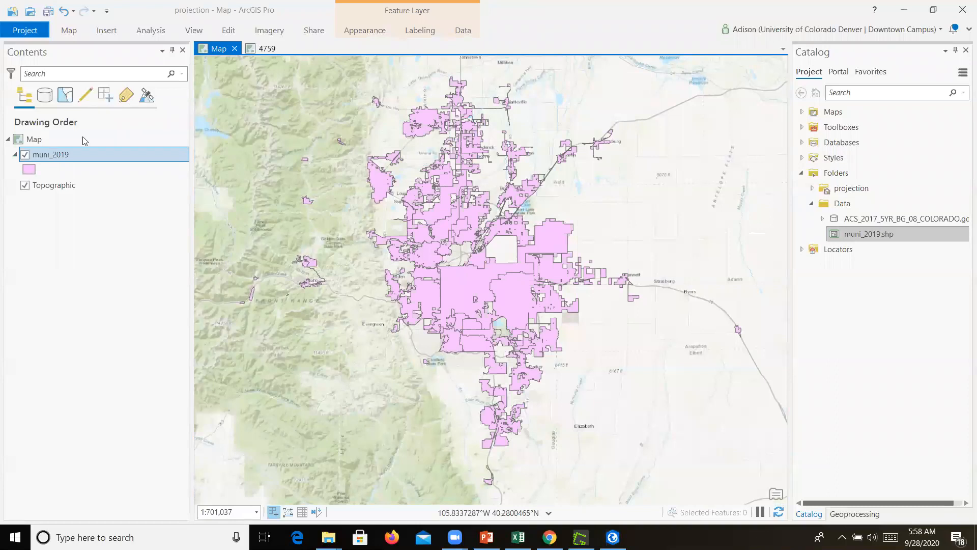
double_click(36, 141)
drag(492, 173, 434, 177)
text(y)
key(BackSpace)
text(6428)
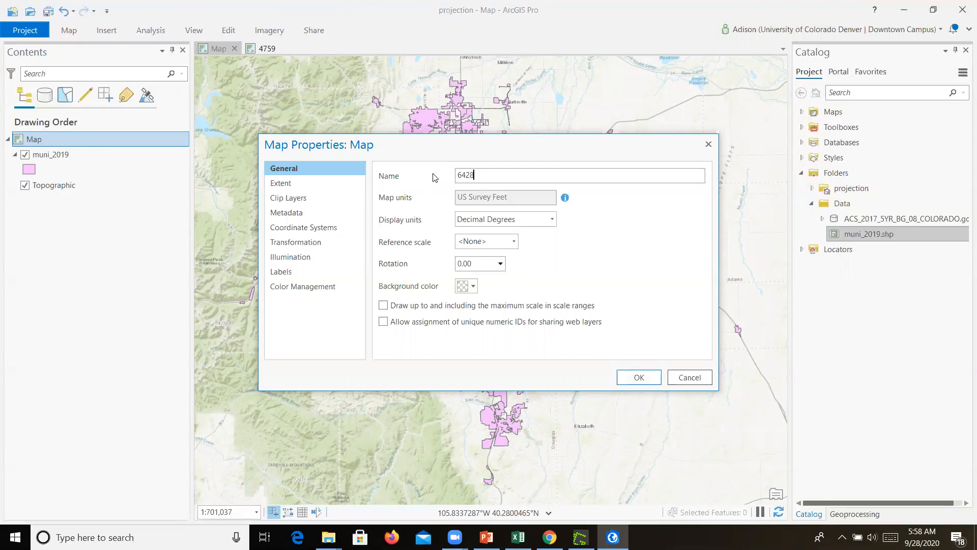
click(639, 377)
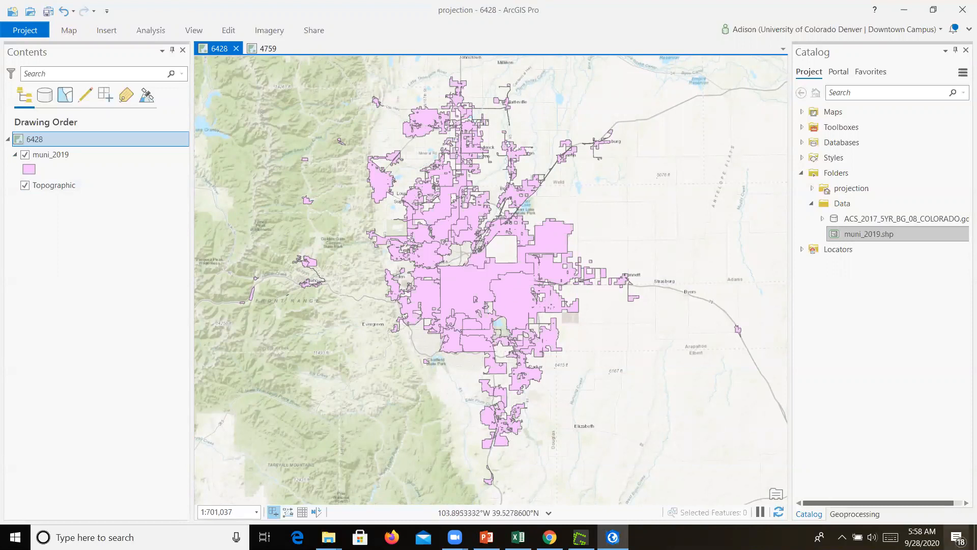
Open the Project geoprocessing tool and set its input feature class to muni_2019
click(863, 515)
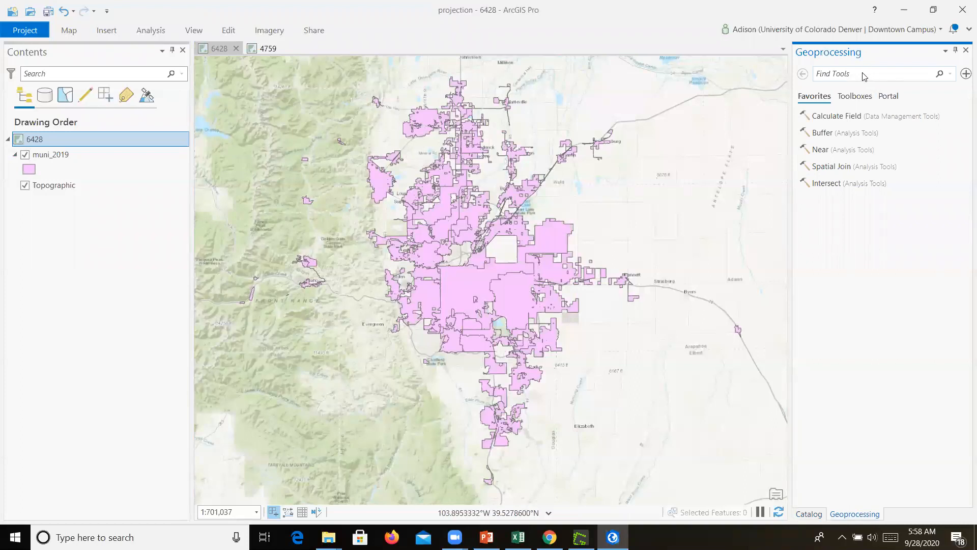
text(project)
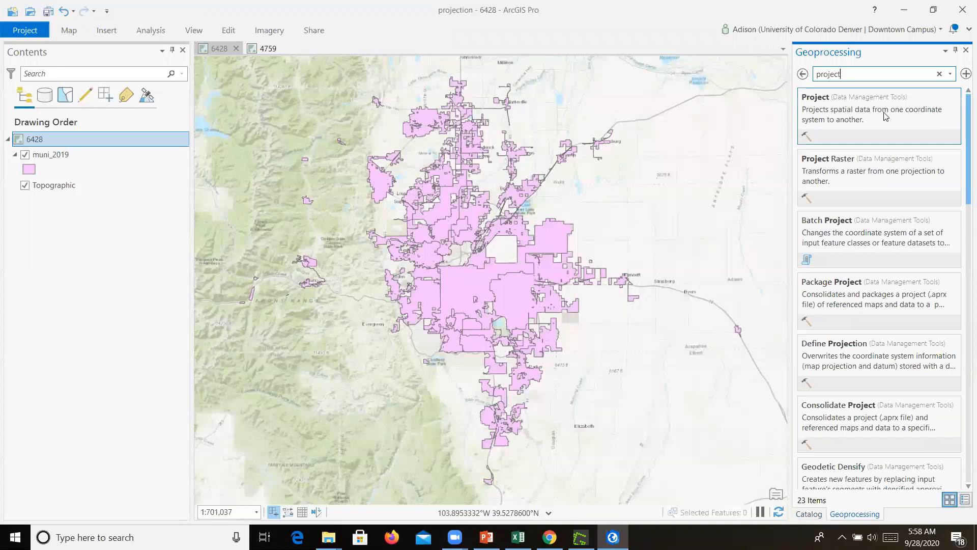
click(857, 112)
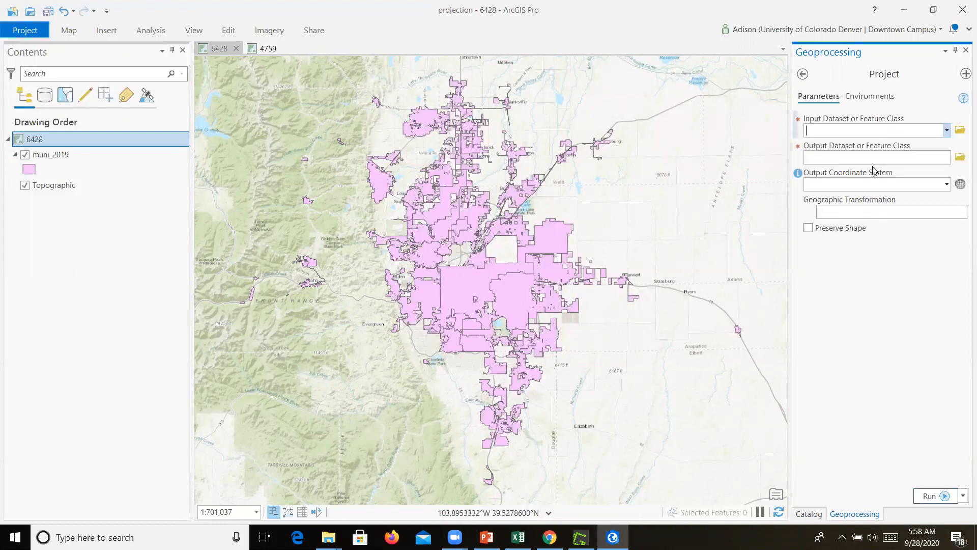
click(949, 131)
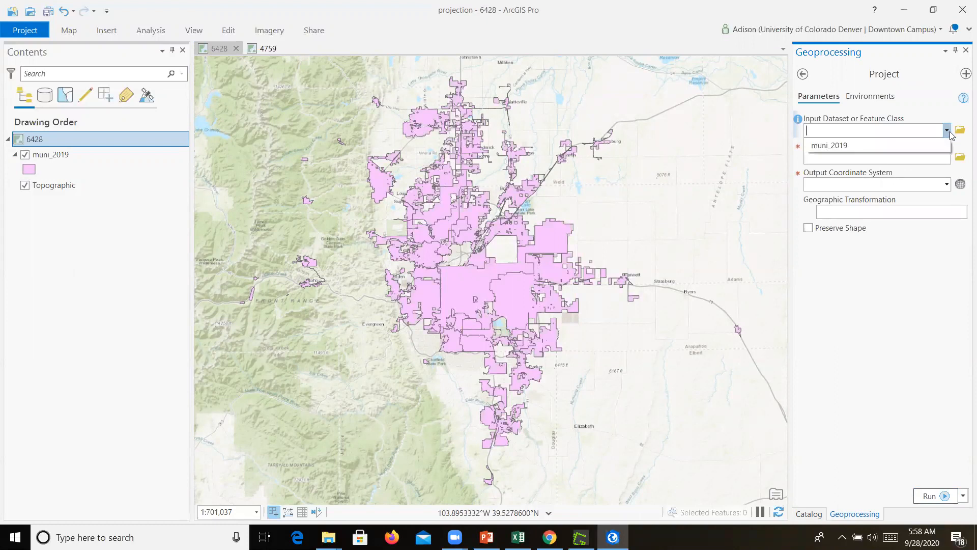
click(835, 147)
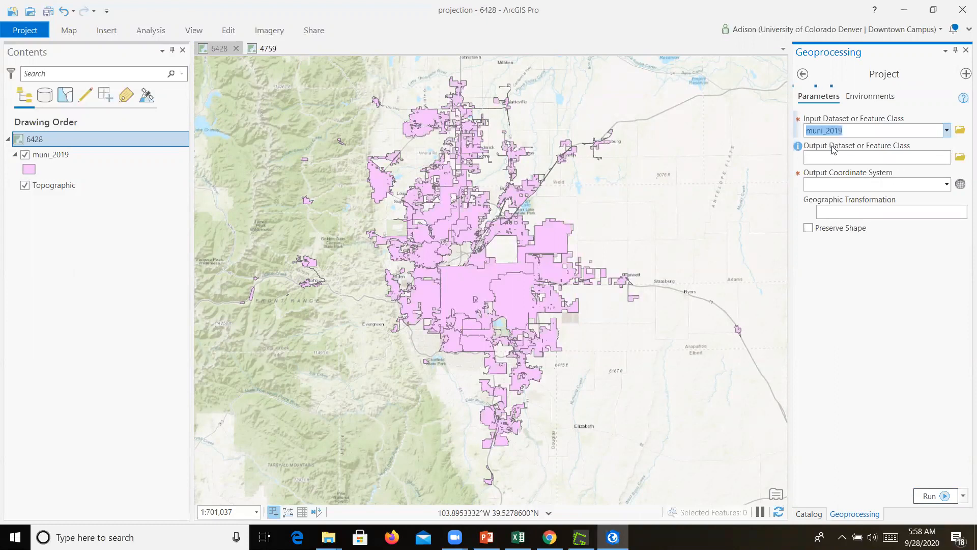
Set the Project tool's output feature class to muni4759 in the project's Data folder
click(961, 158)
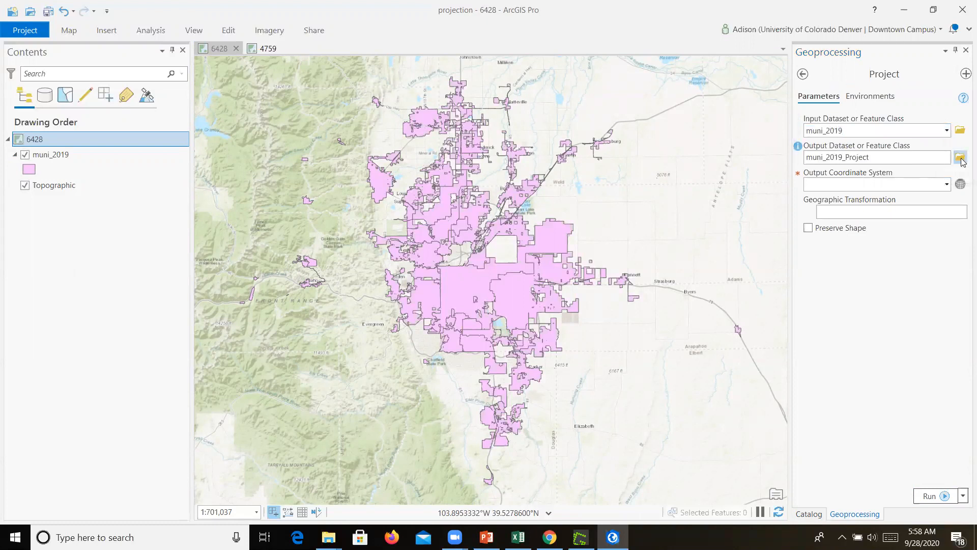
double_click(417, 260)
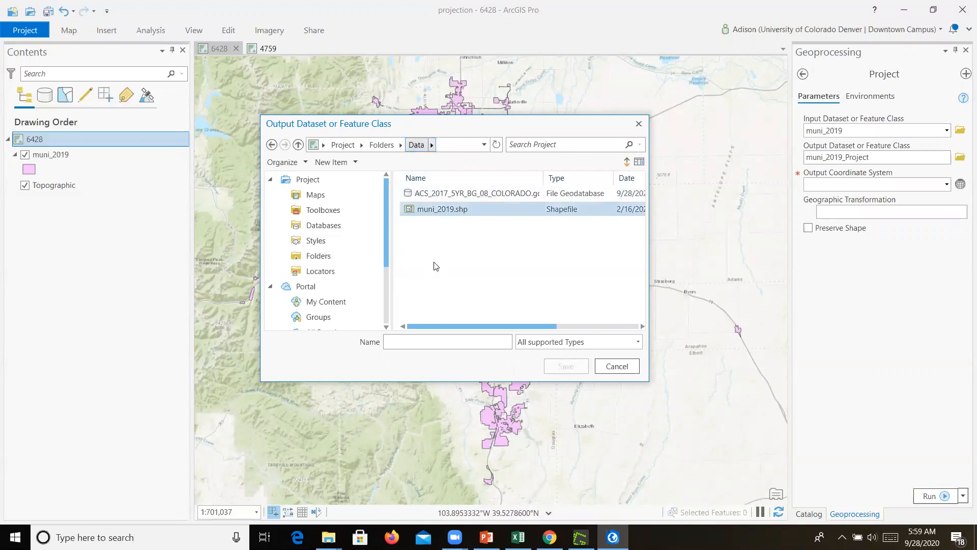
click(381, 145)
click(422, 209)
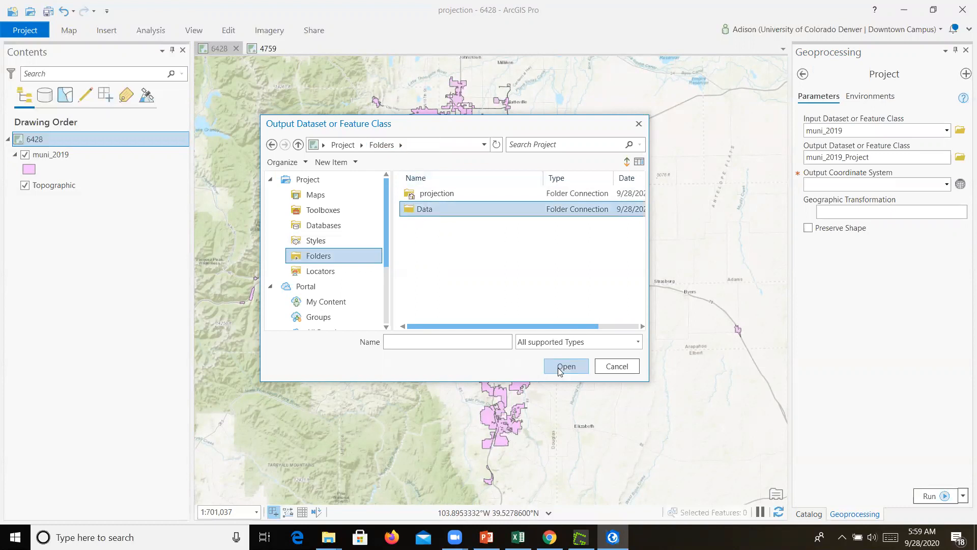
click(557, 367)
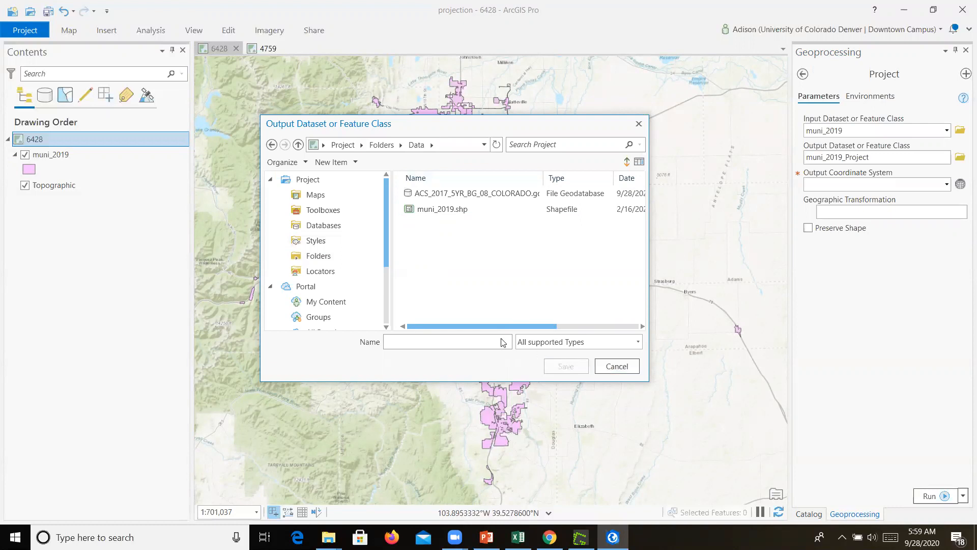
click(450, 342)
text(muni)
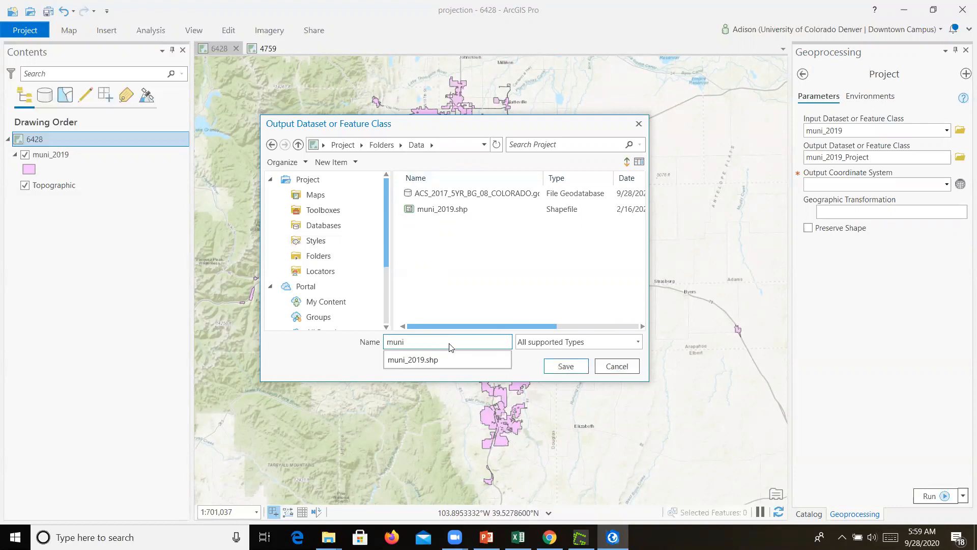
text(4759)
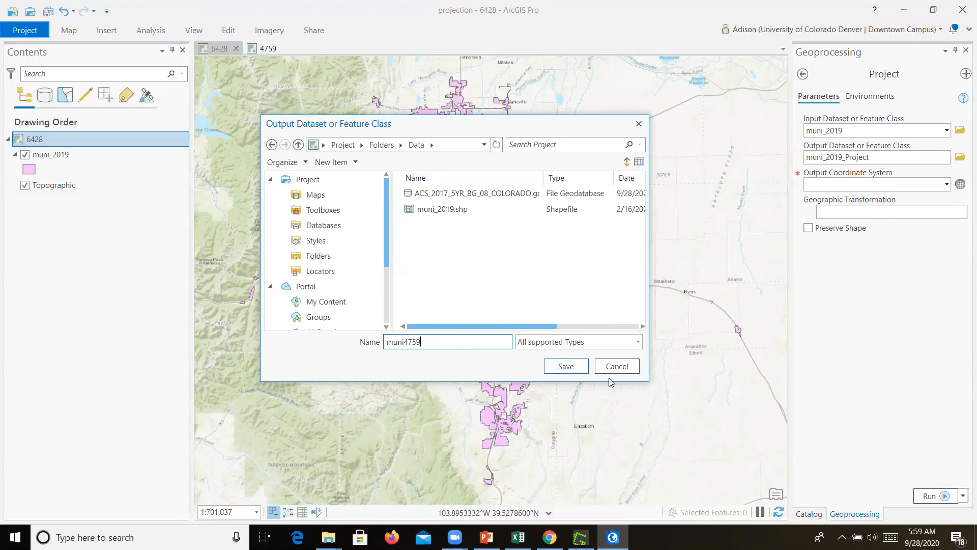
click(581, 369)
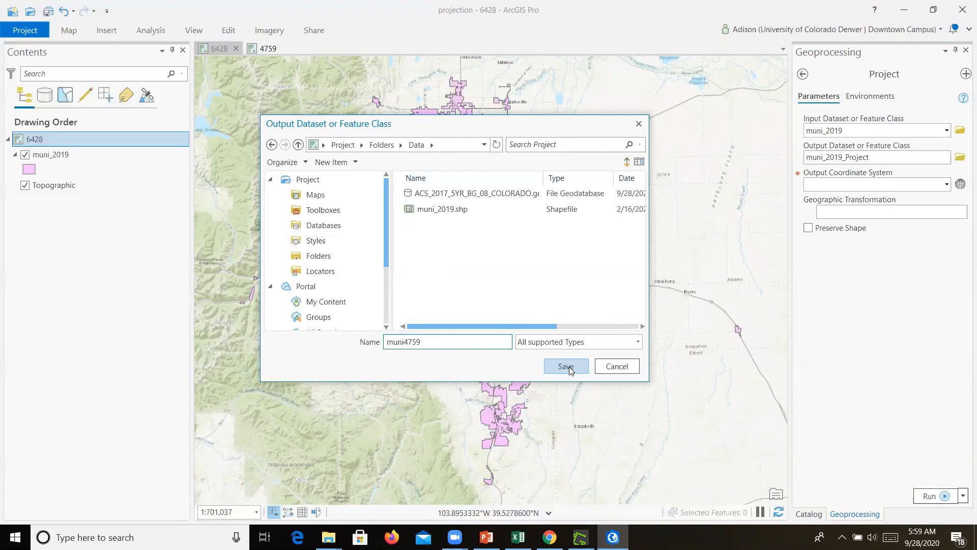
Set the output coordinate system to NAD 1983 (NSRS2007) by searching 4759, and run the Project tool
click(960, 185)
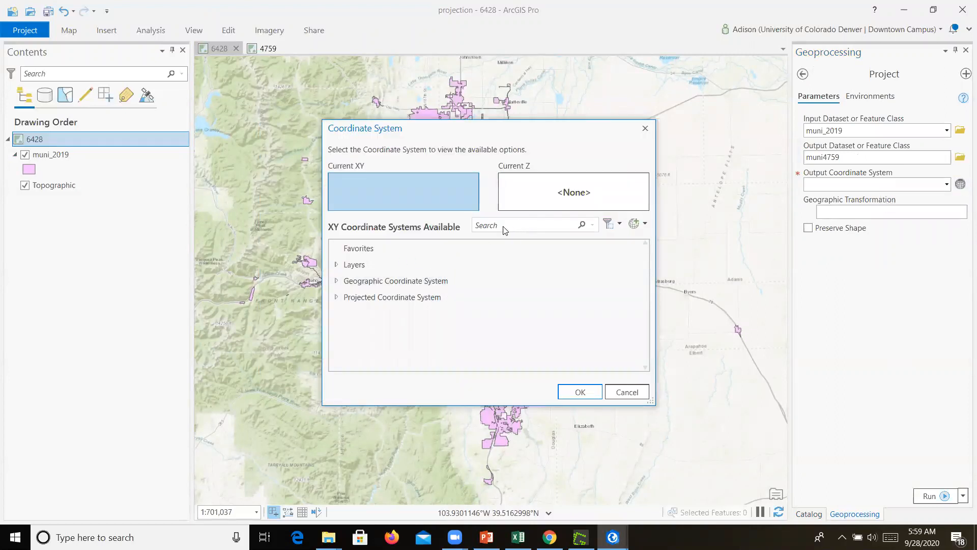
text(4759)
key(Return)
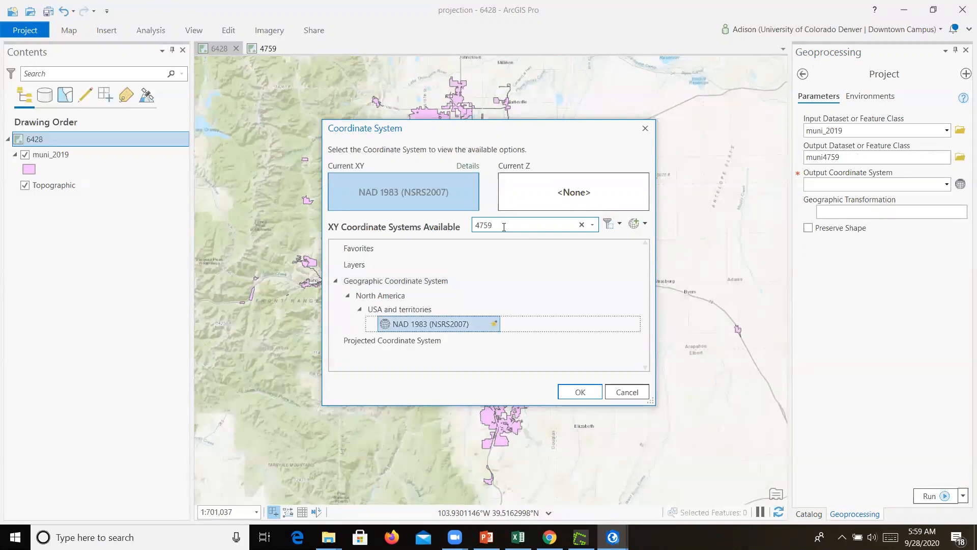
click(580, 396)
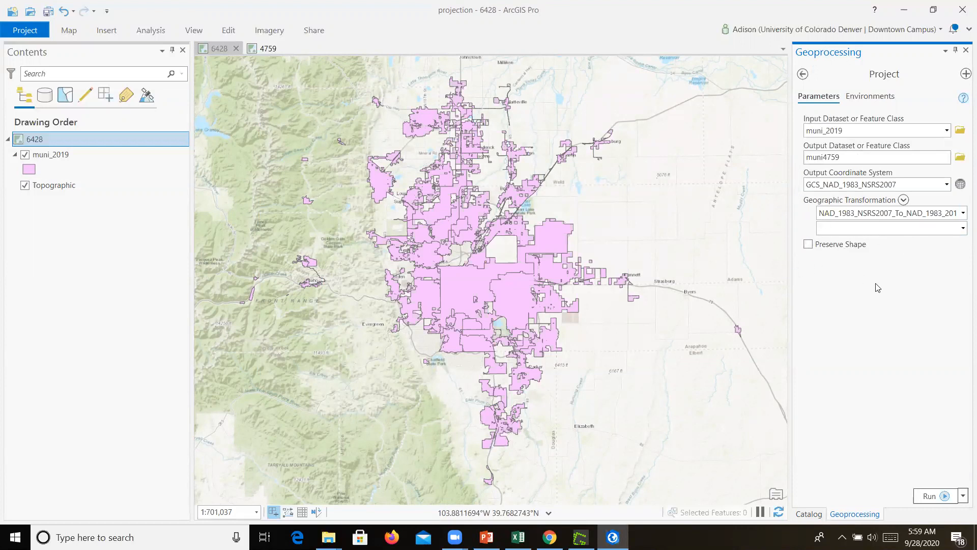
click(928, 498)
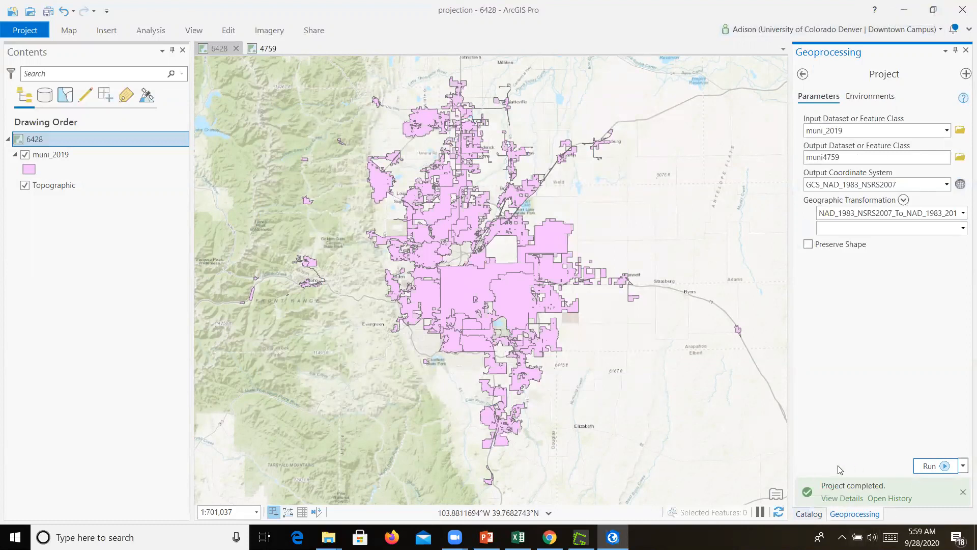
Add muni4759.shp from the Catalog's Data folder to the 6428 map
click(812, 516)
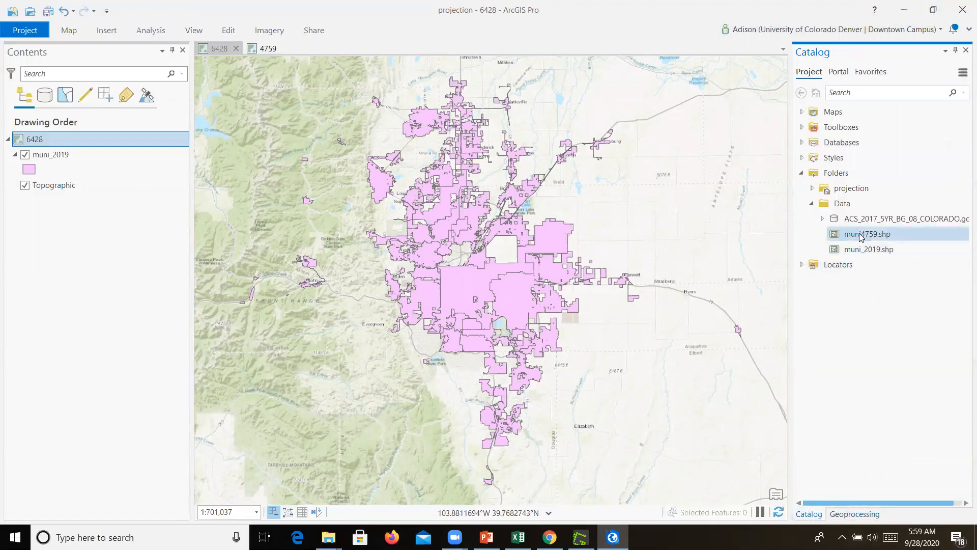
mouse_move(864, 238)
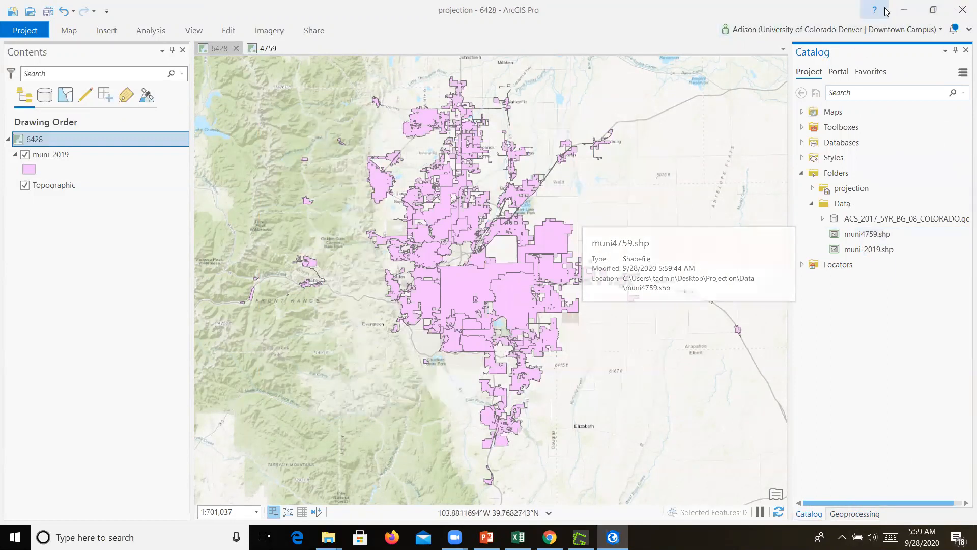
drag(863, 234, 659, 235)
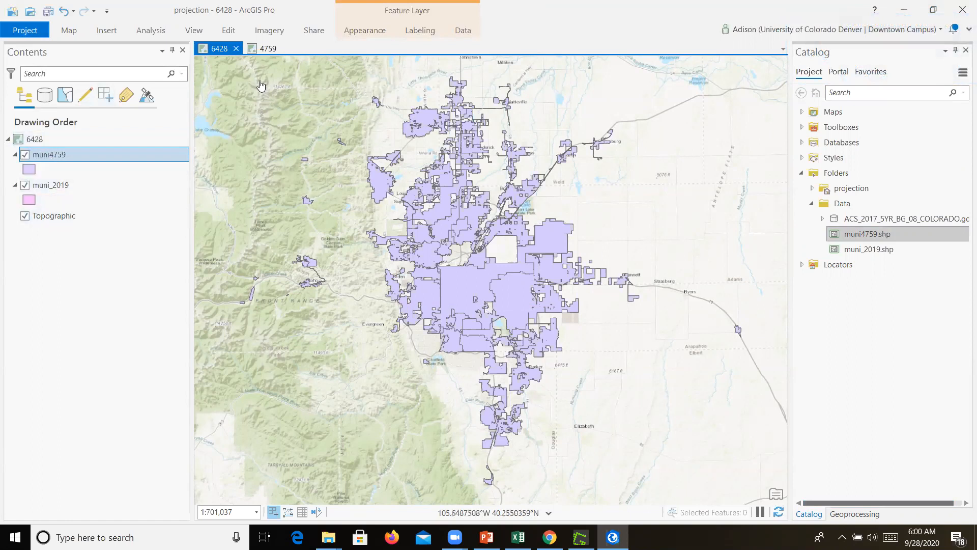
Set the 4759 map's coordinate system to NAD 1983 (NSRS2007) by searching 4759 in its properties
click(261, 48)
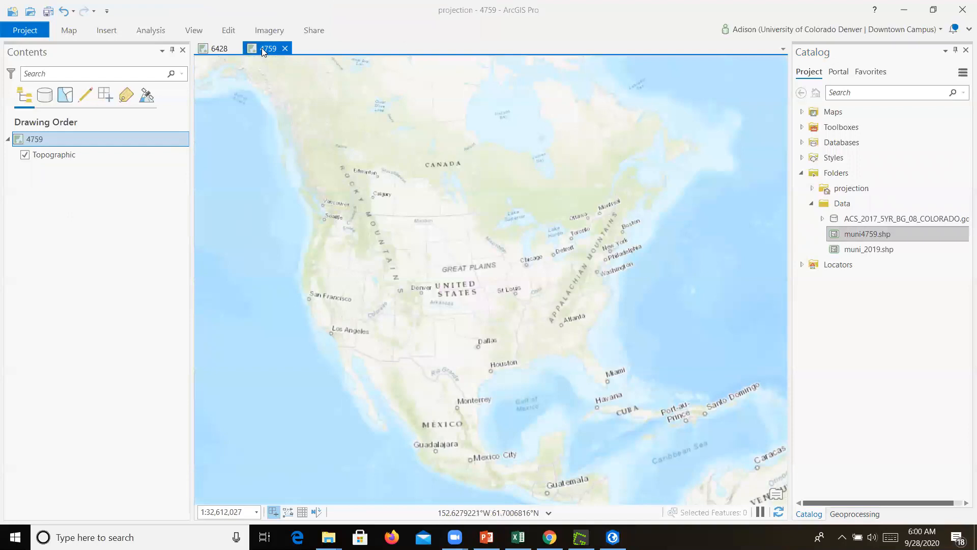
right_click(32, 139)
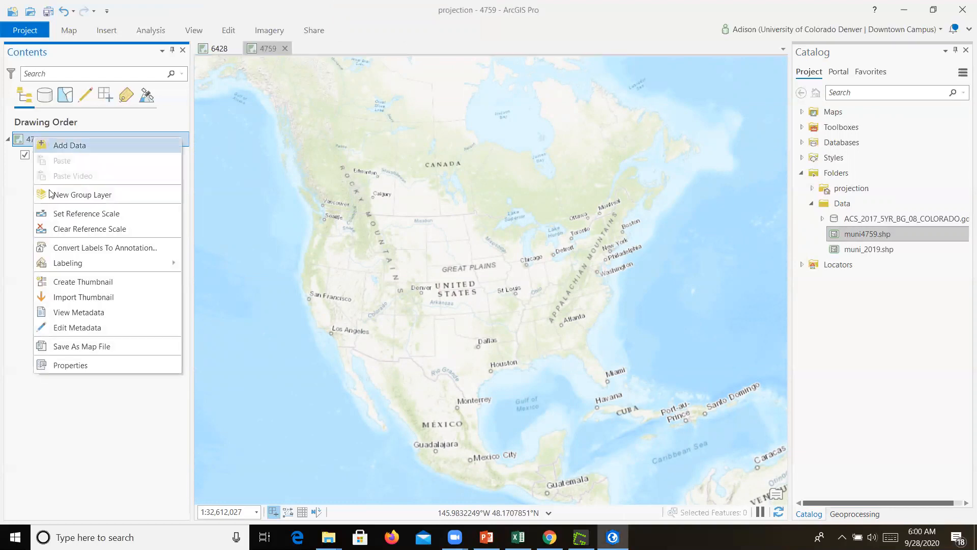
click(73, 364)
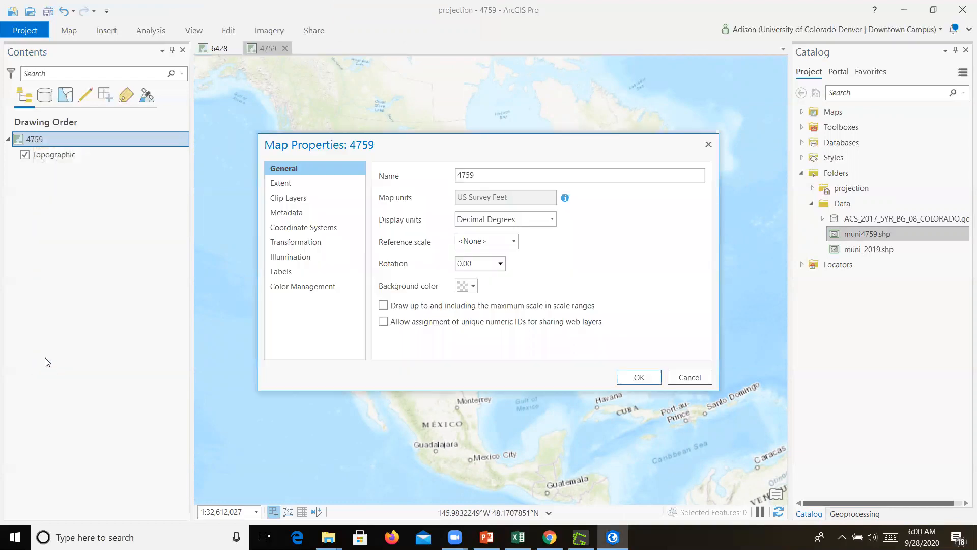
click(303, 233)
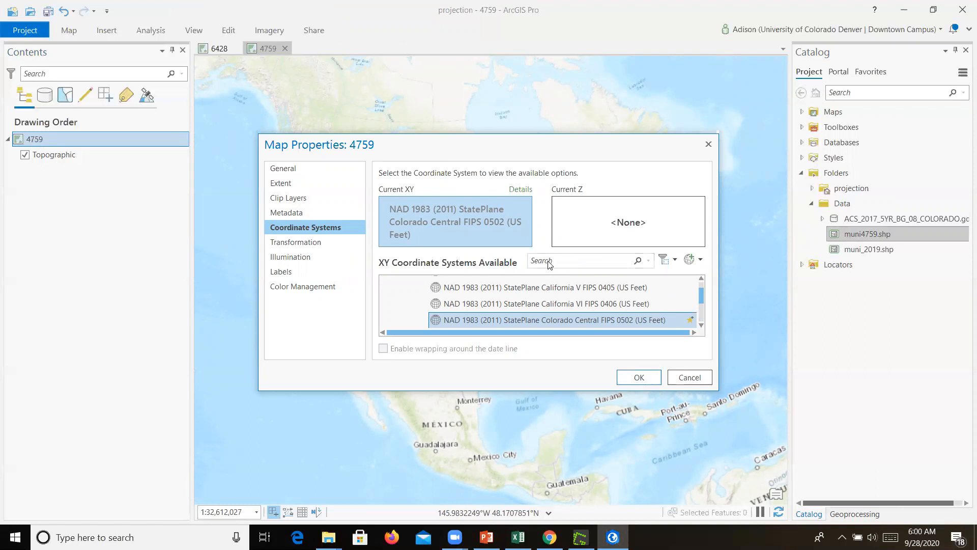
text(4759)
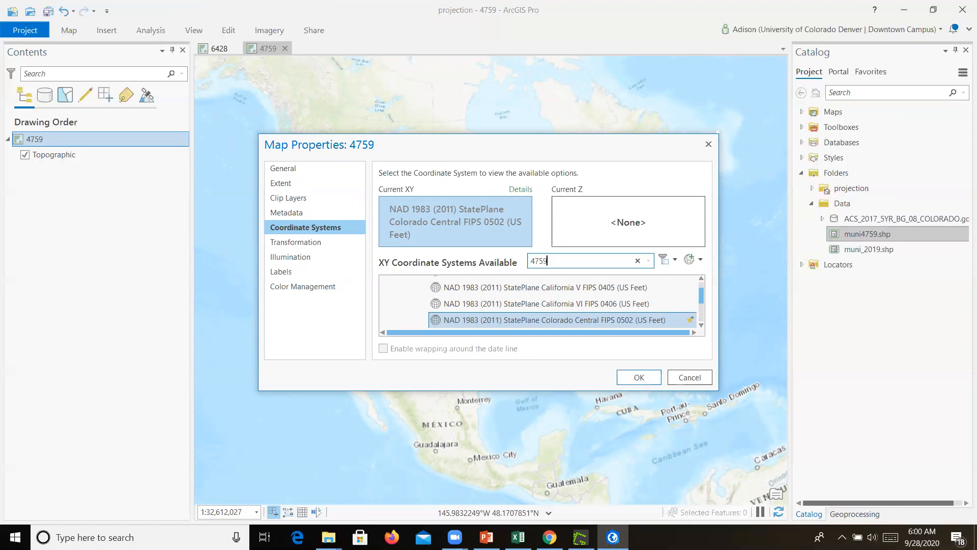
key(Return)
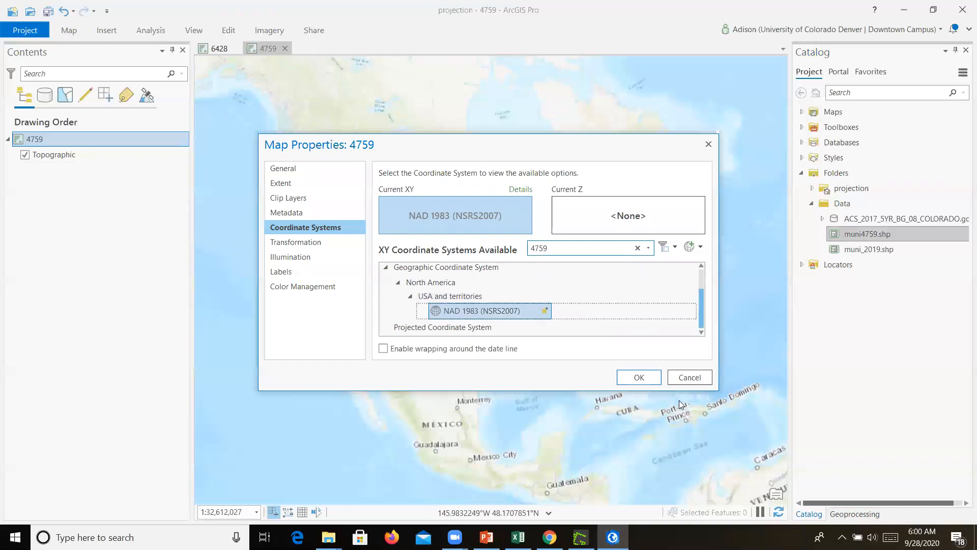
click(639, 378)
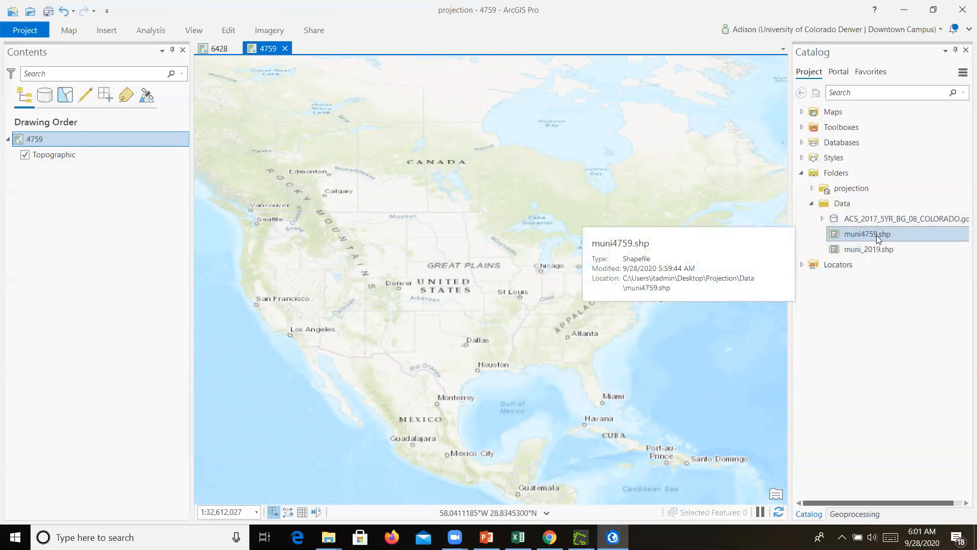
Add muni4759.shp to the 4759 map and link the map views by center and scale
drag(877, 235, 444, 278)
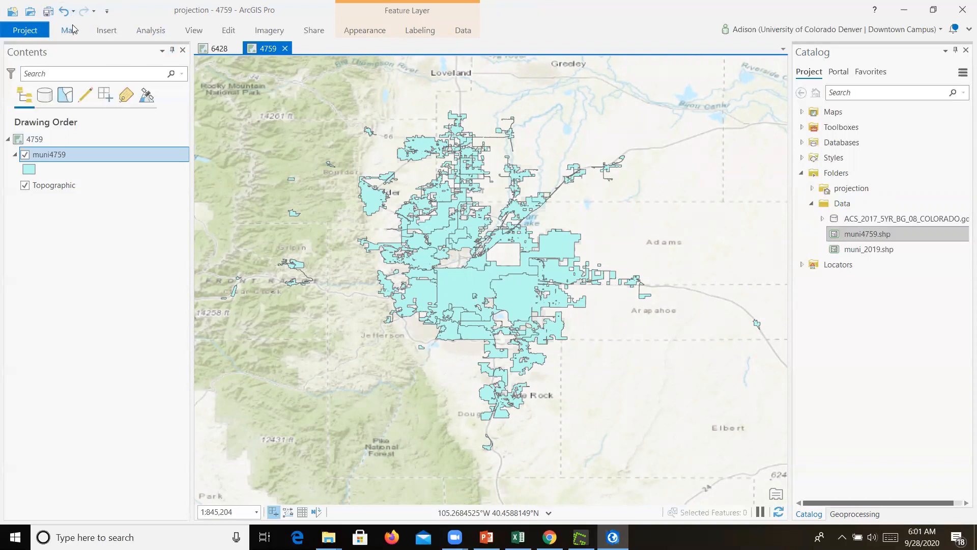
click(193, 33)
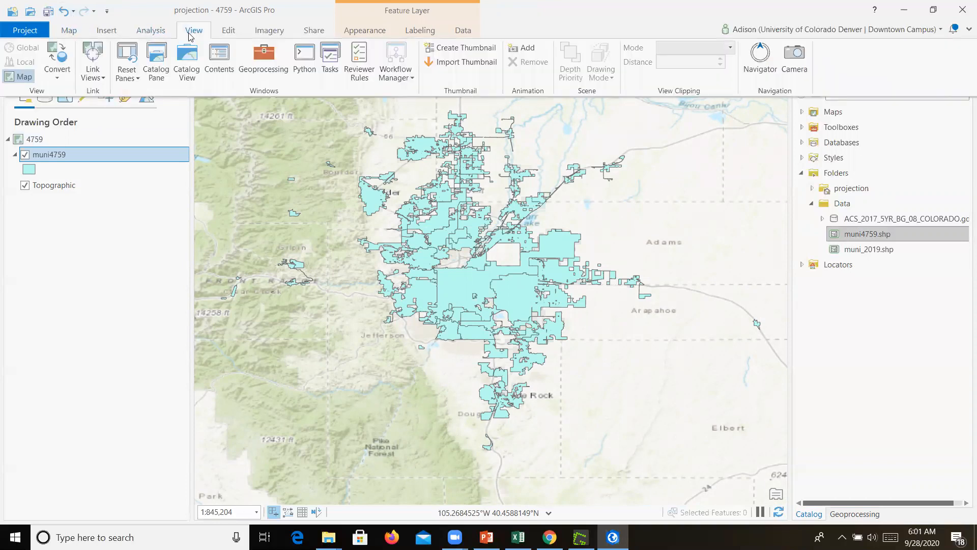
click(104, 78)
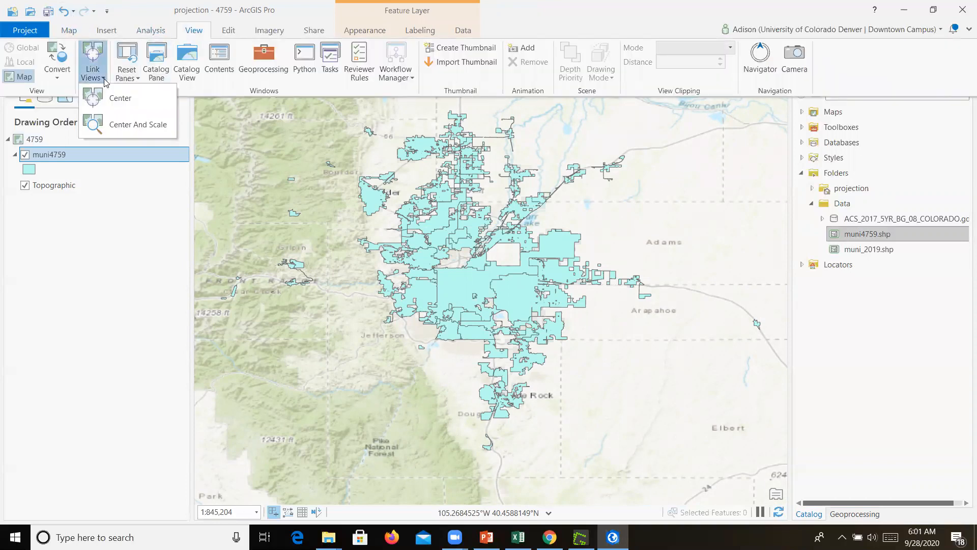
click(103, 125)
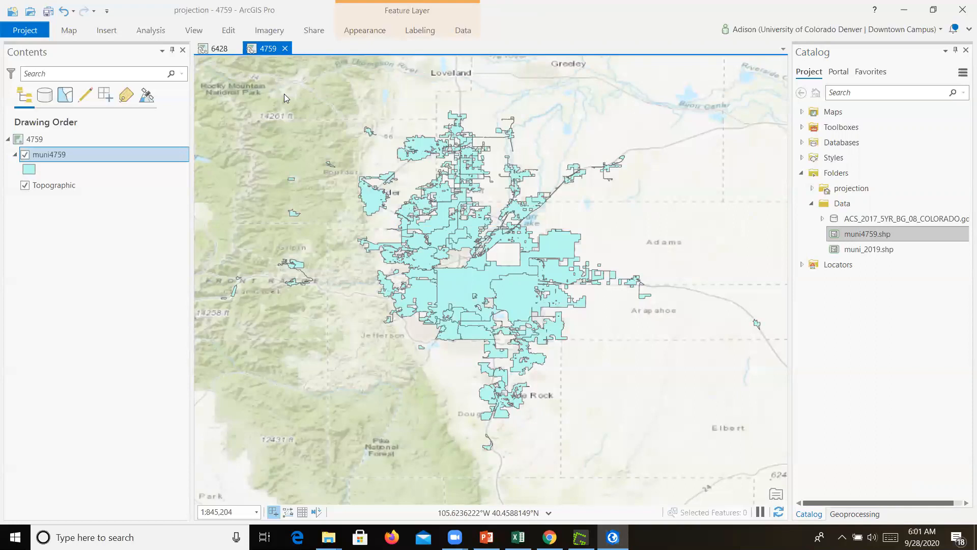
Dock the 4759 map beside the 6428 map and zoom in to compare the two layers
drag(284, 93, 508, 283)
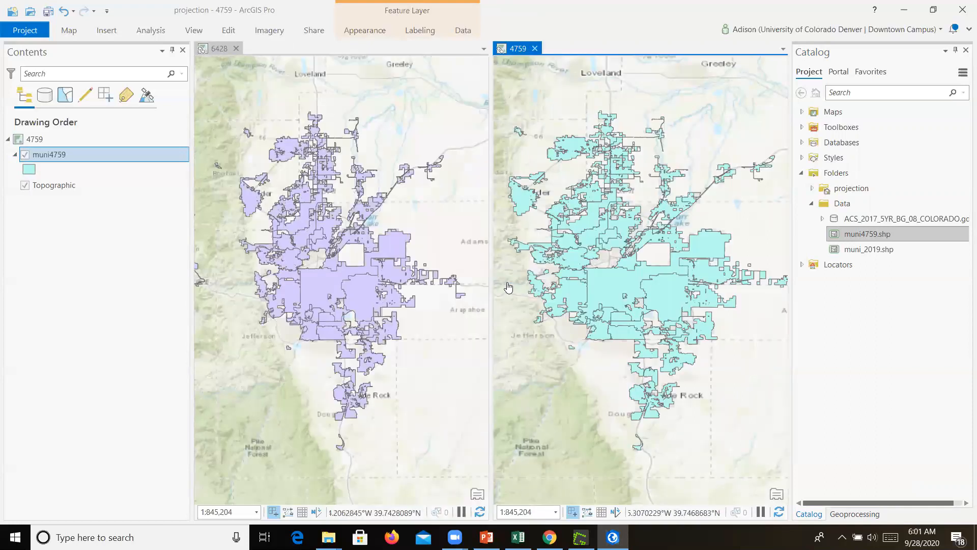
drag(490, 243, 493, 244)
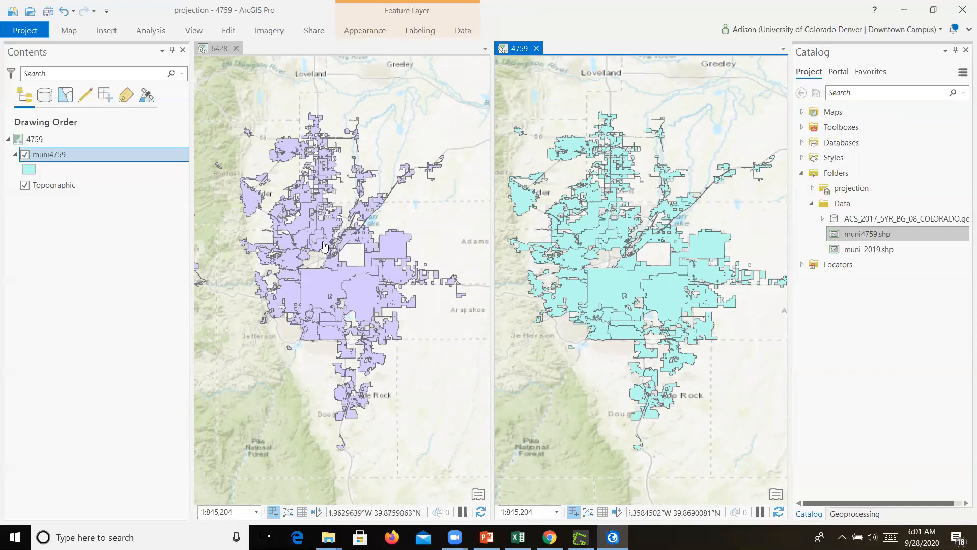
scroll(322, 247, up, 3)
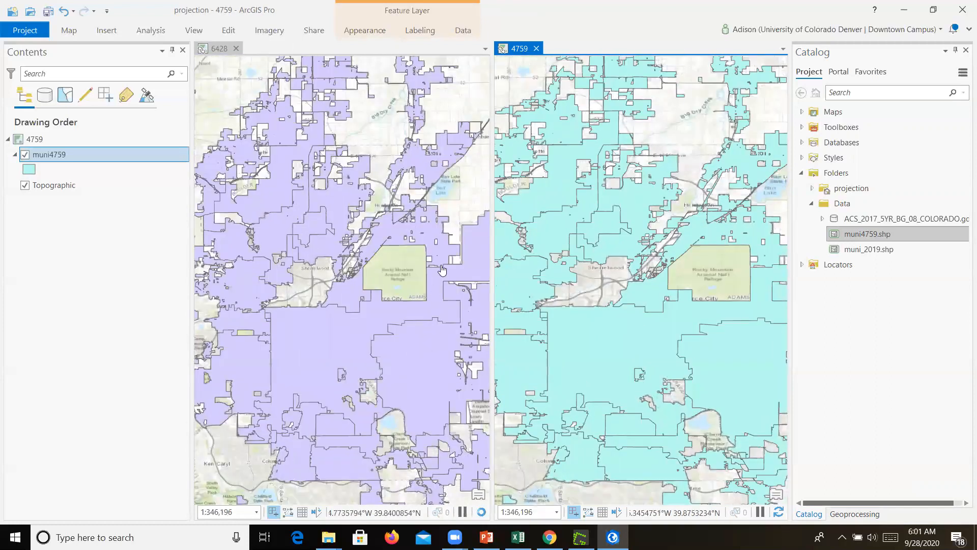
scroll(454, 267, up, 2)
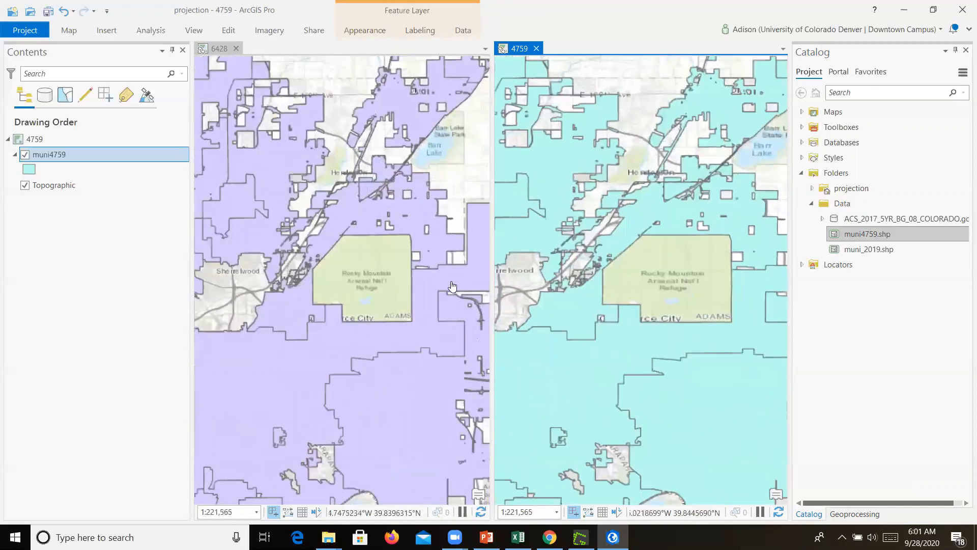
scroll(453, 286, up, 2)
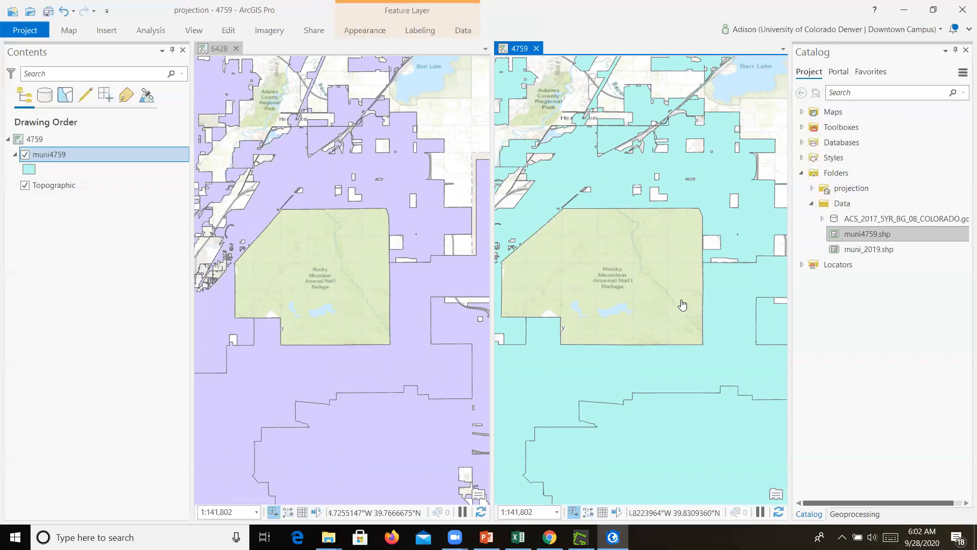
Close the 4759 map view
ctrl+click(129, 141)
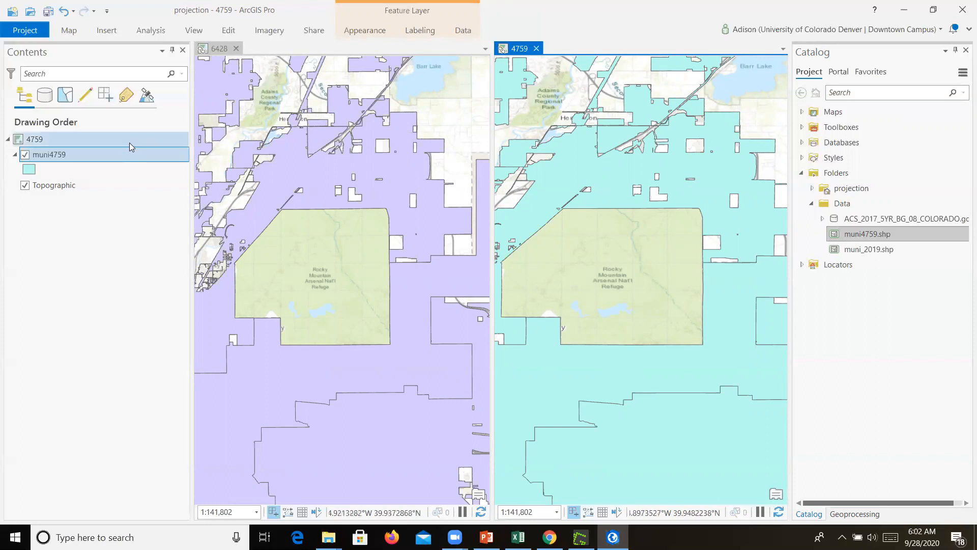
click(536, 48)
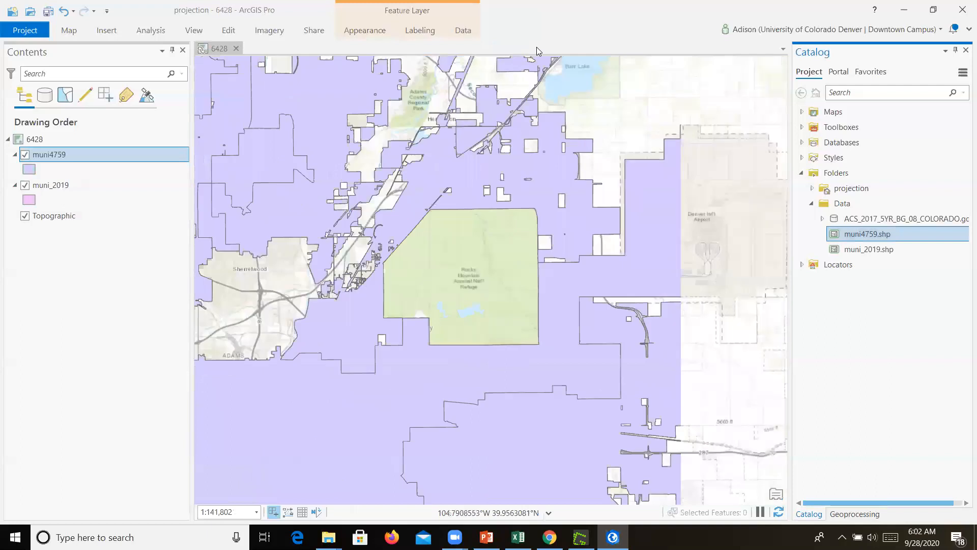
Remove the muni4759 layer from the 6428 map
click(25, 155)
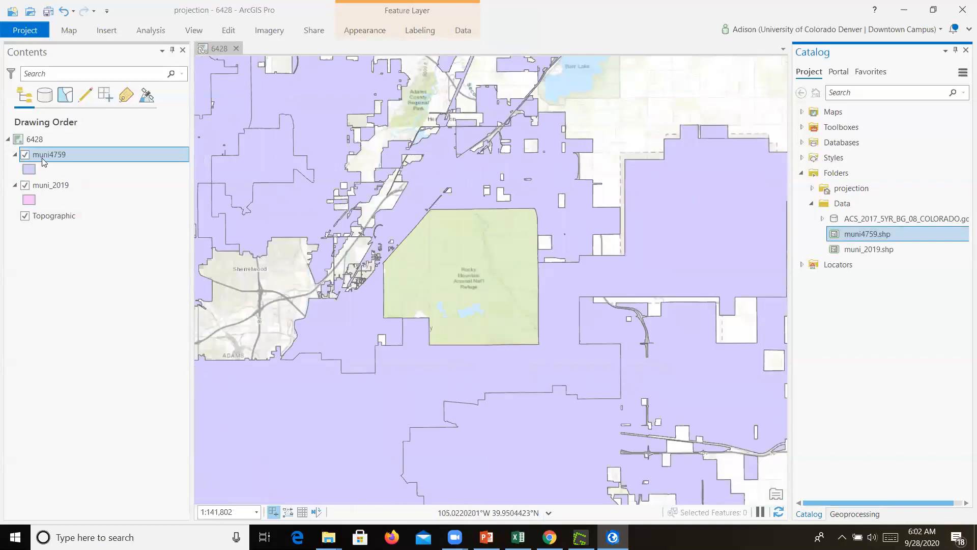
right_click(41, 156)
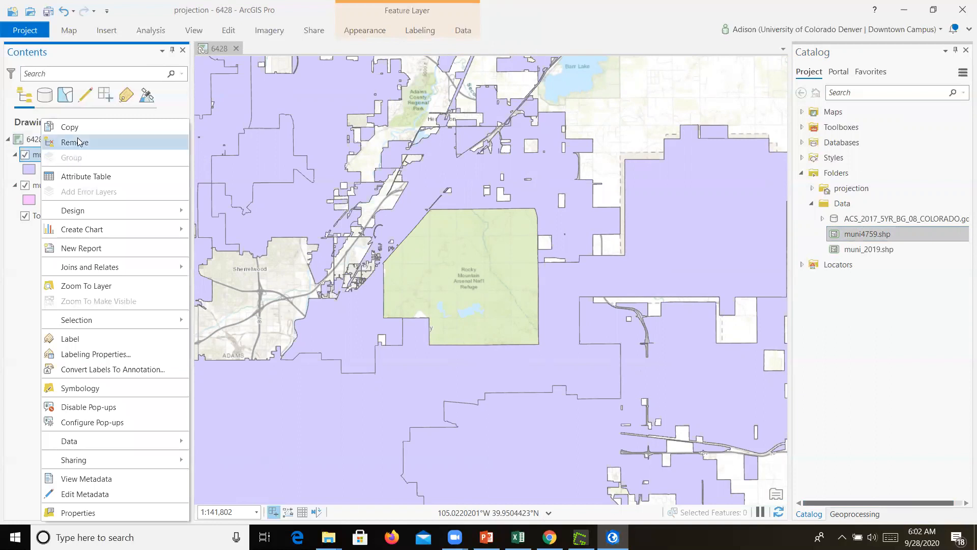
click(73, 143)
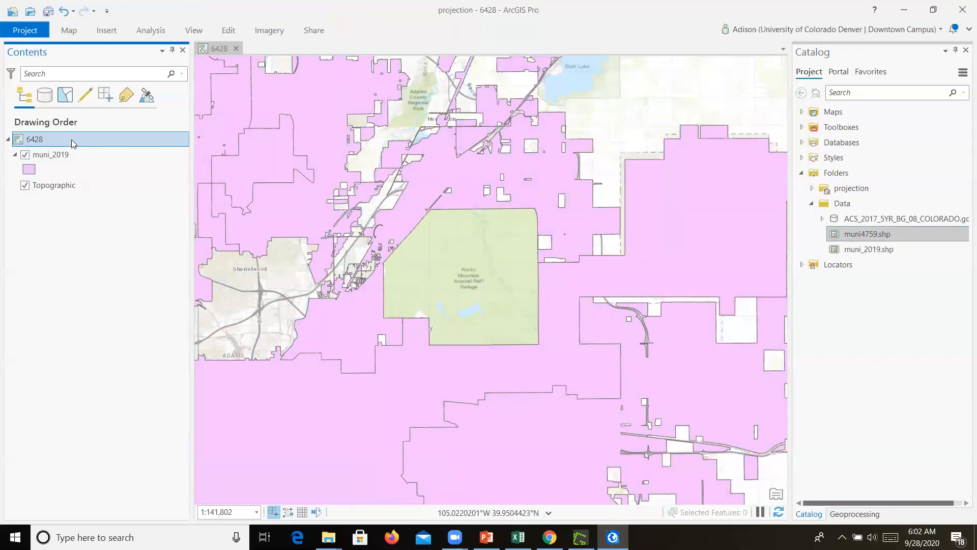
Add the ACS_2017_5YR_BG_08_COLORADO block group feature class to the 6428 map and place muni_2019 above it
scroll(658, 204, down, 3)
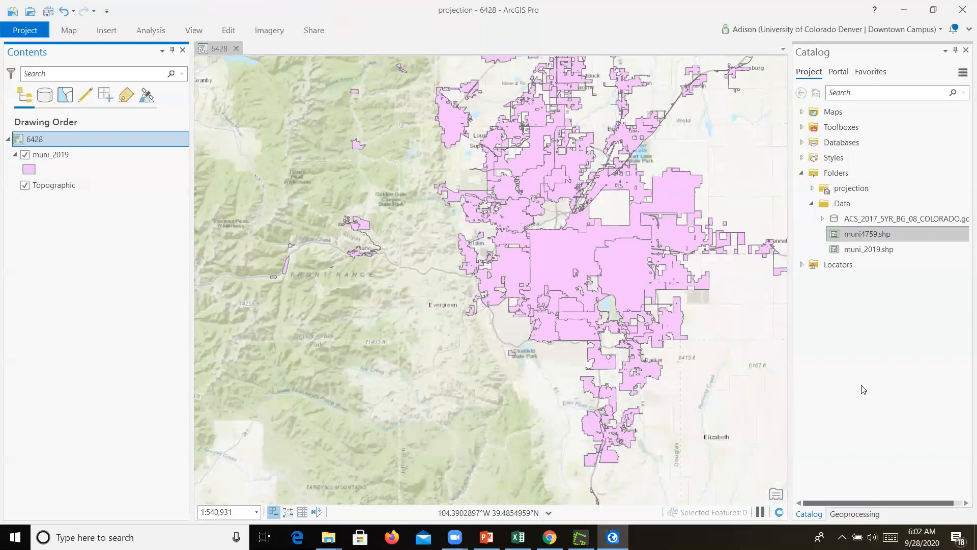
scroll(715, 116, up, 1)
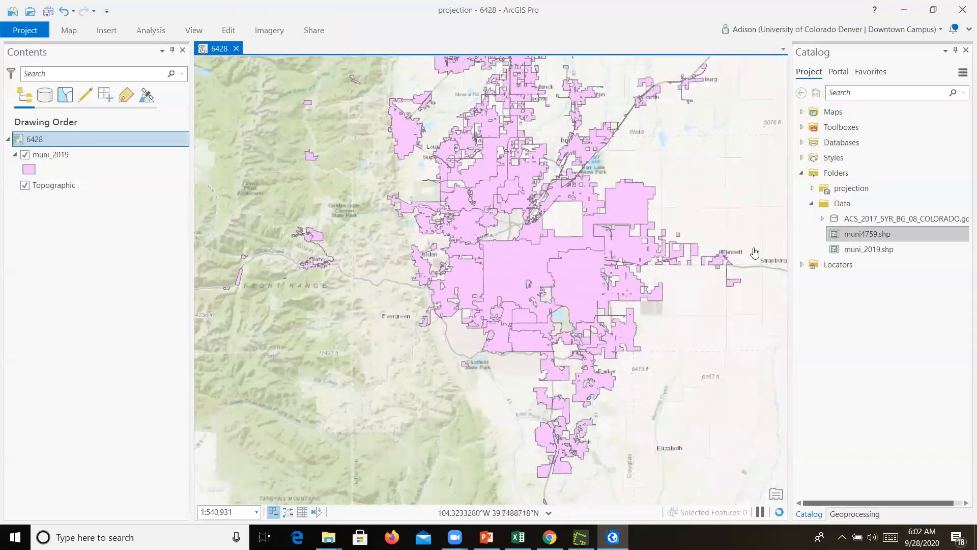
double_click(840, 224)
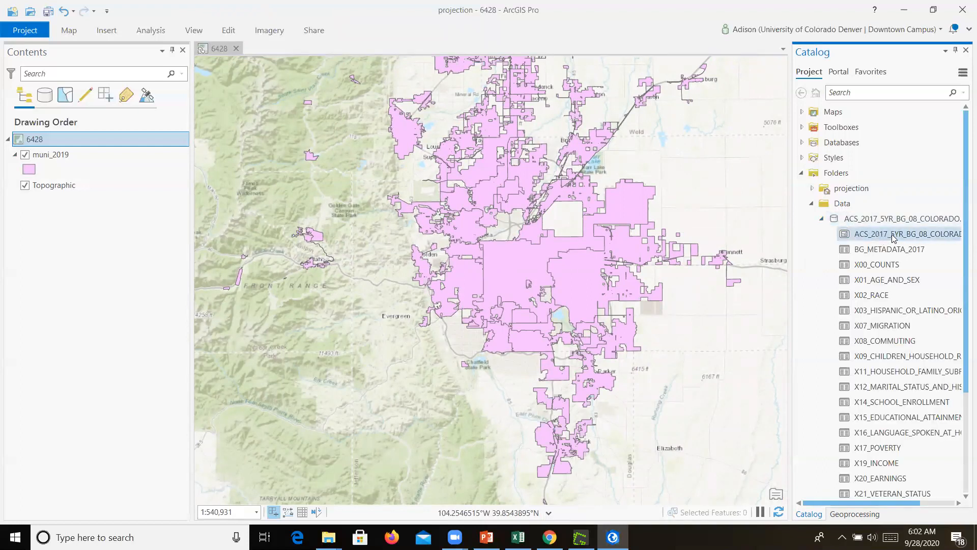
click(897, 236)
drag(603, 211, 603, 213)
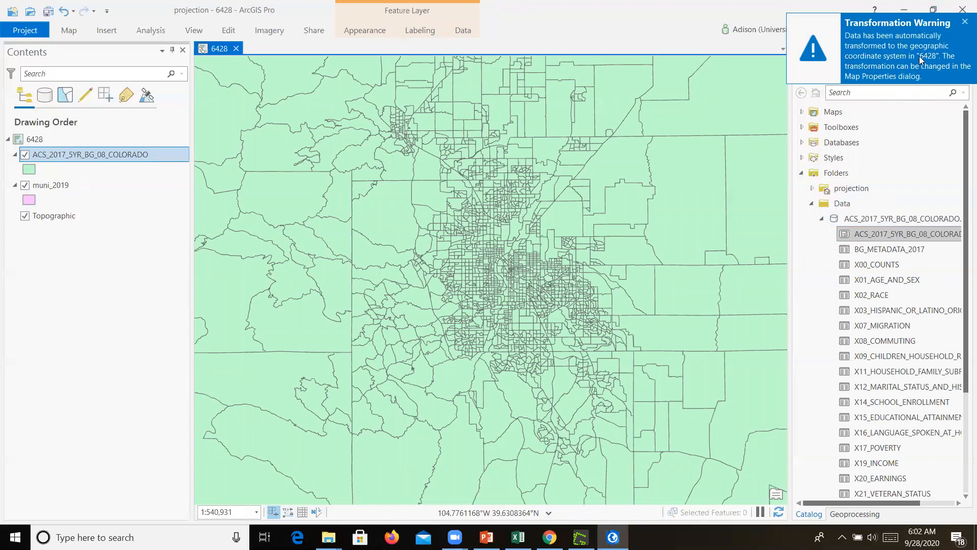
drag(71, 188, 77, 143)
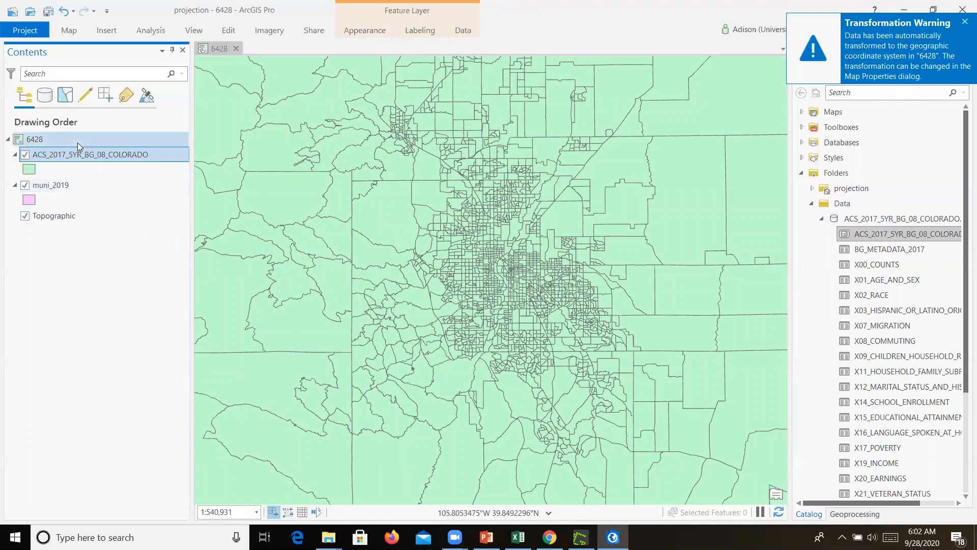
drag(43, 185, 71, 153)
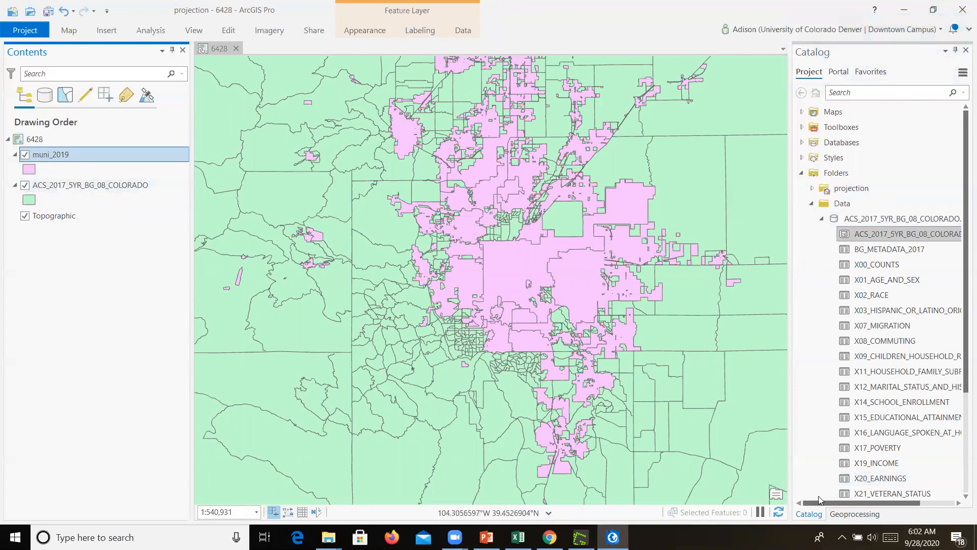
Reopen the Project tool and set its input to ACS_2017_5YR_BG_08_COLORADO
click(855, 514)
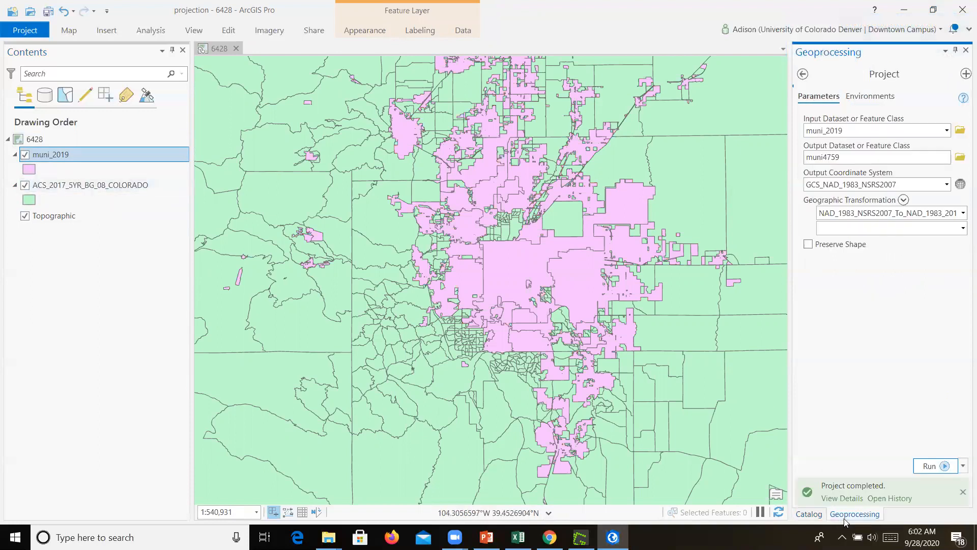
click(947, 130)
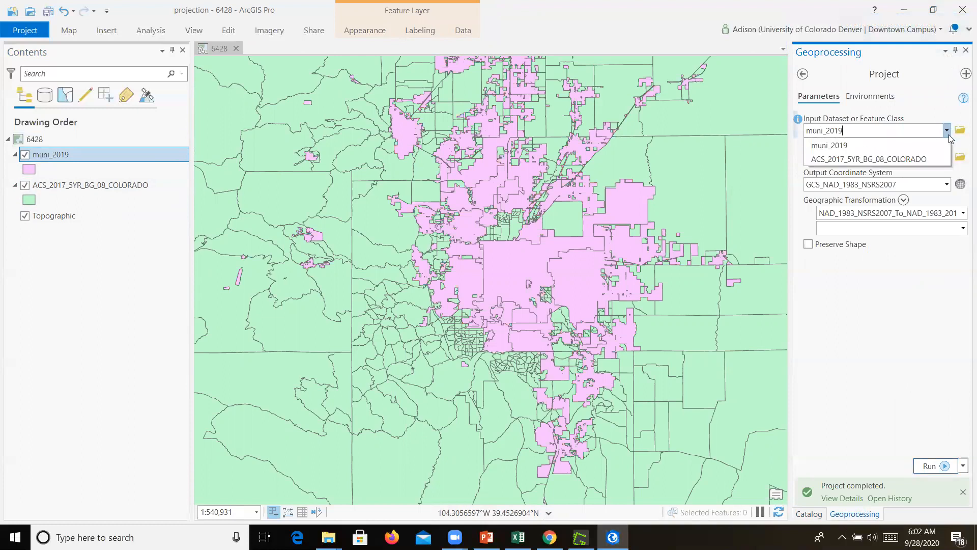
click(898, 159)
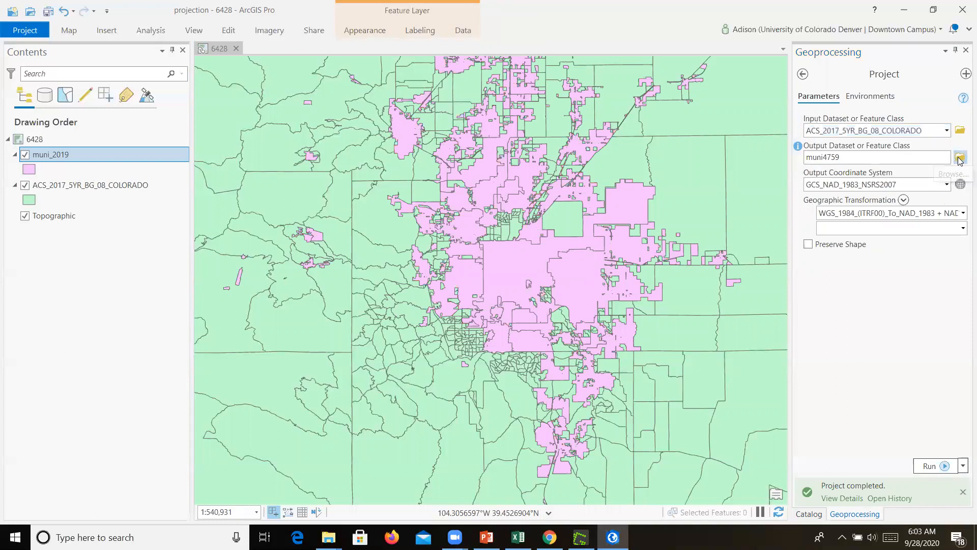
Set the output to a shapefile named BG_wkid6428 in the Data folder
click(960, 159)
click(420, 259)
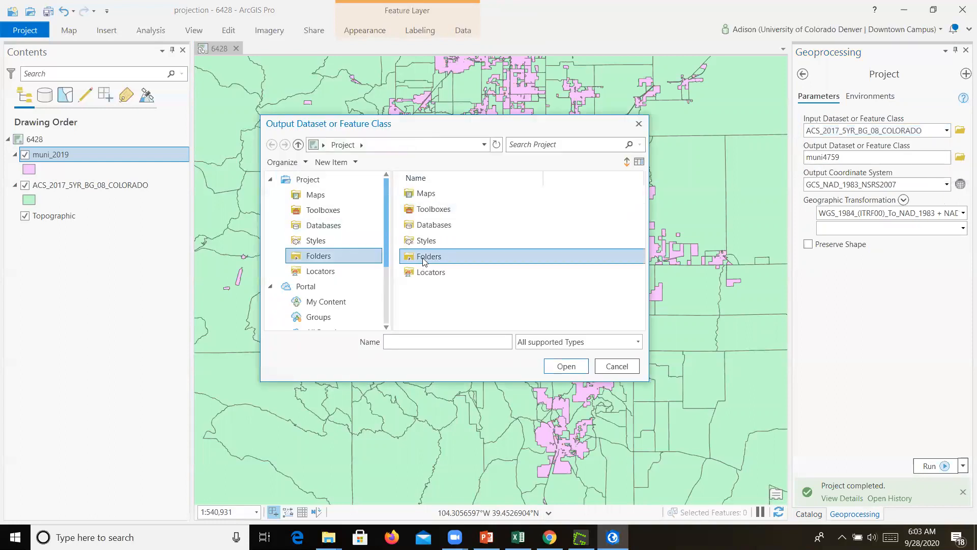
double_click(422, 259)
double_click(429, 210)
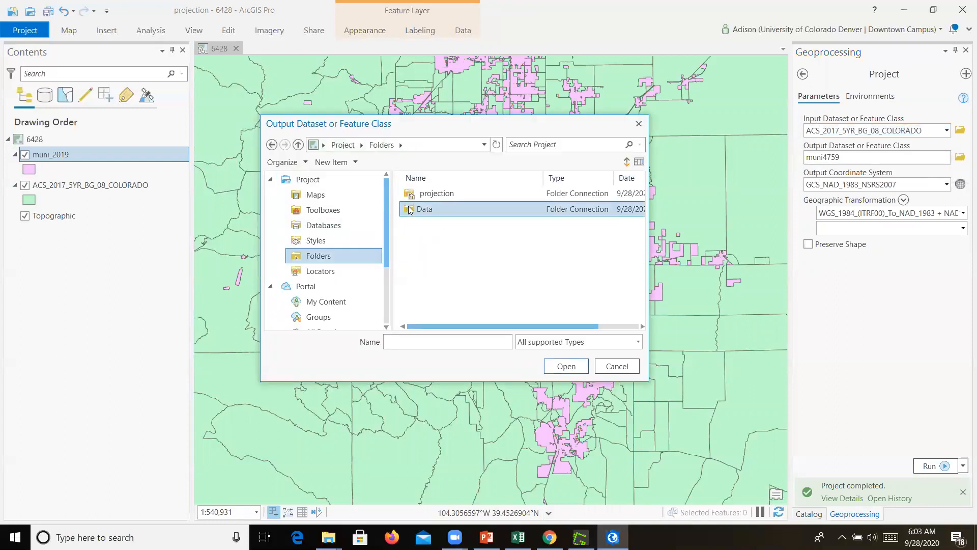
drag(435, 342, 362, 335)
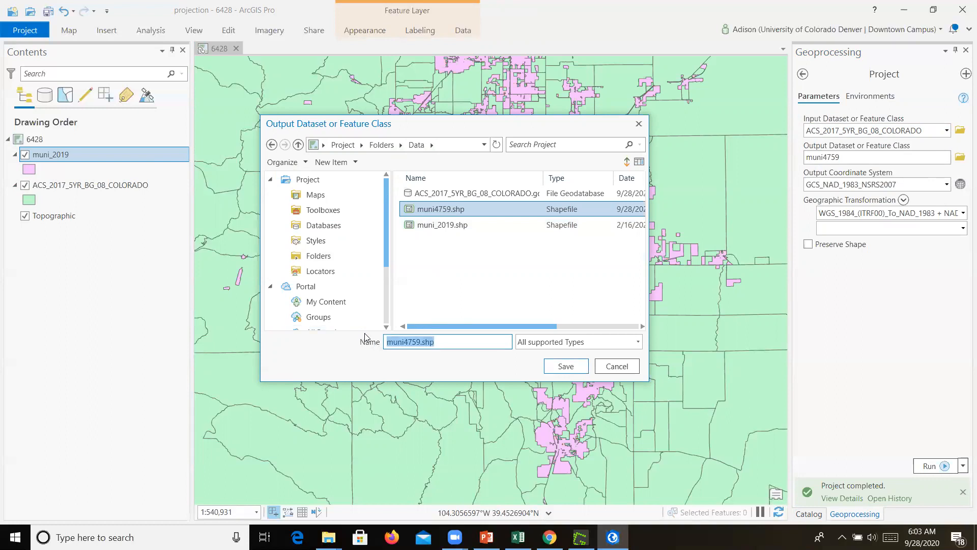
text(BG_wkid6428)
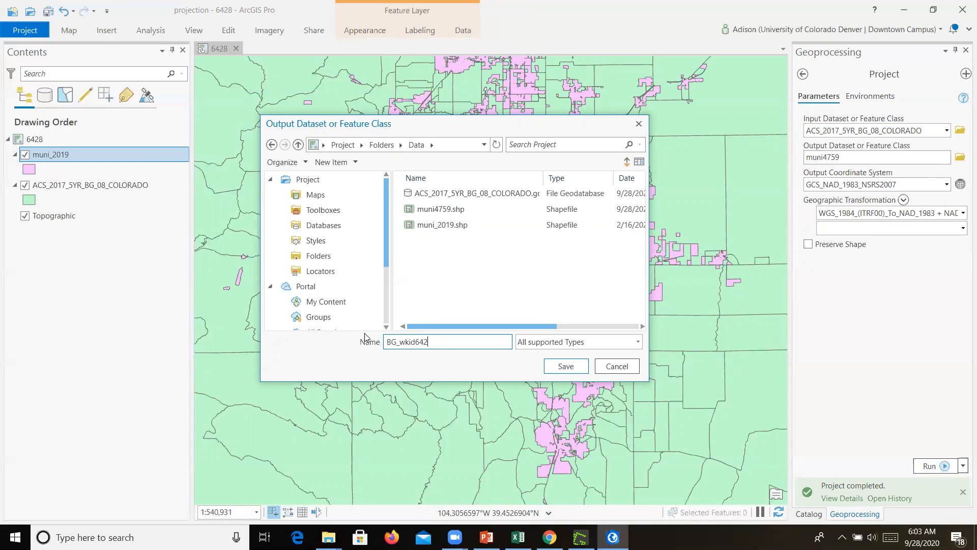
click(560, 367)
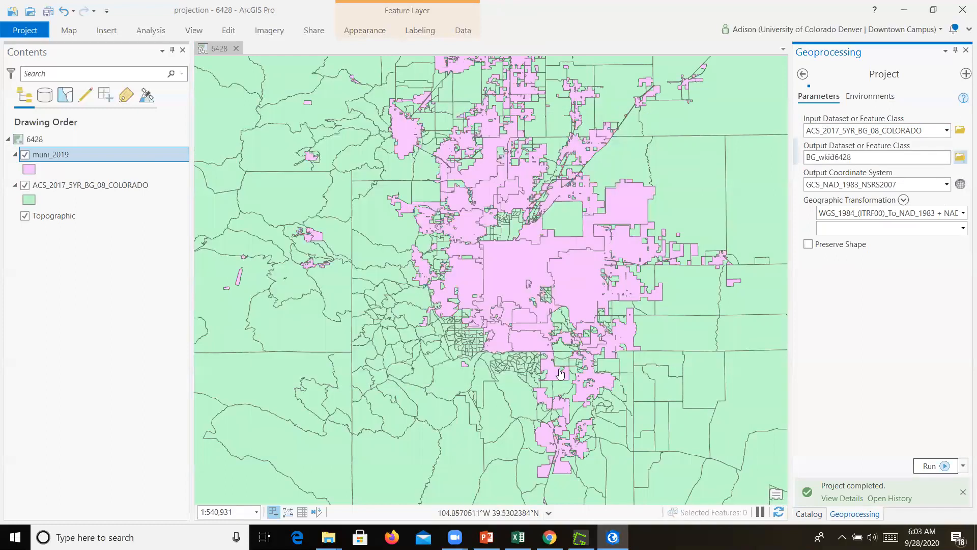
click(960, 183)
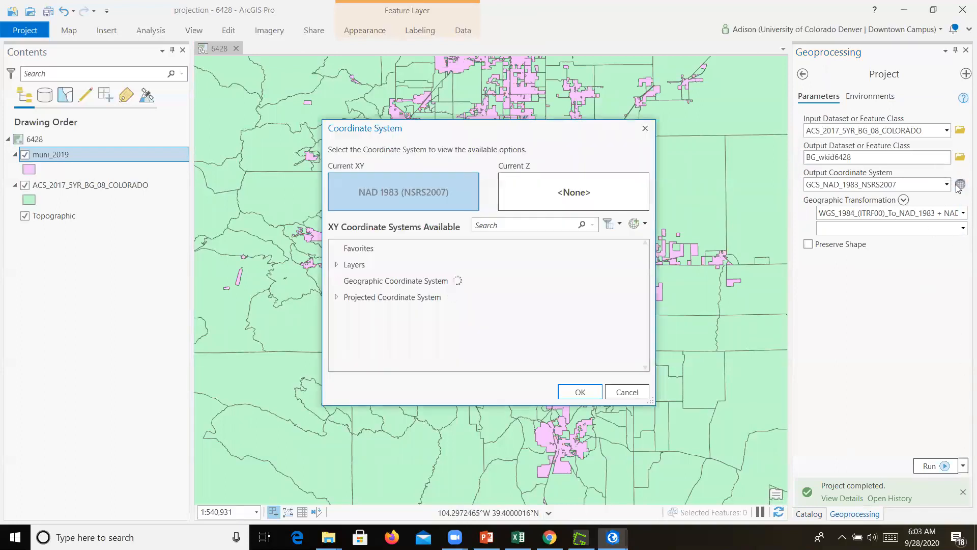
click(507, 225)
text(6428)
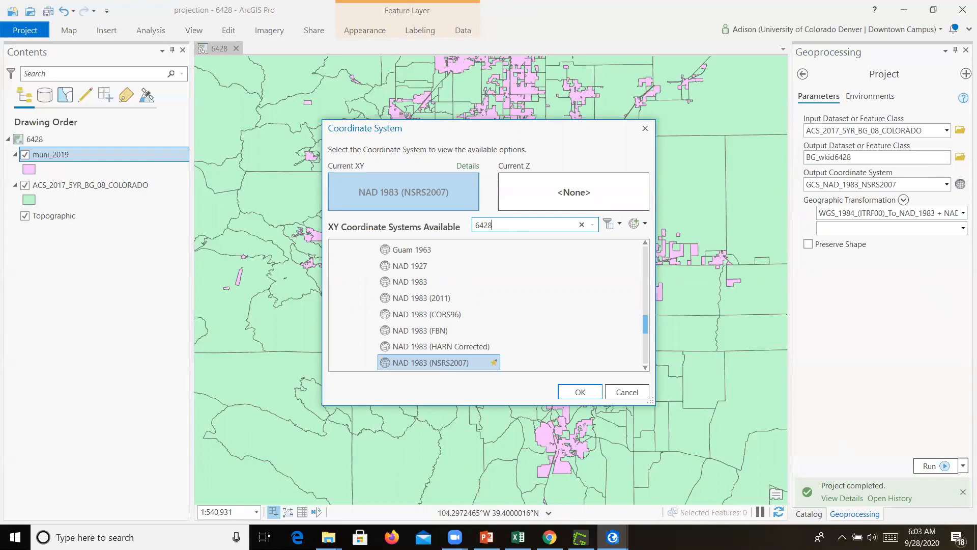
click(580, 392)
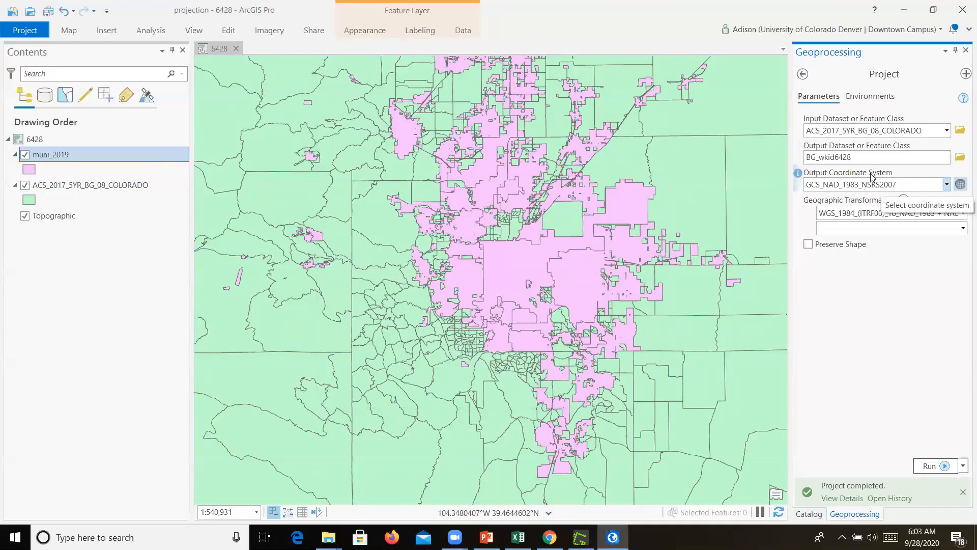
Set the output coordinate system to WKID 6428, NAD 1983 (2011) StatePlane Colorado Central FIPS 0502 (US Feet), and run the tool
click(960, 184)
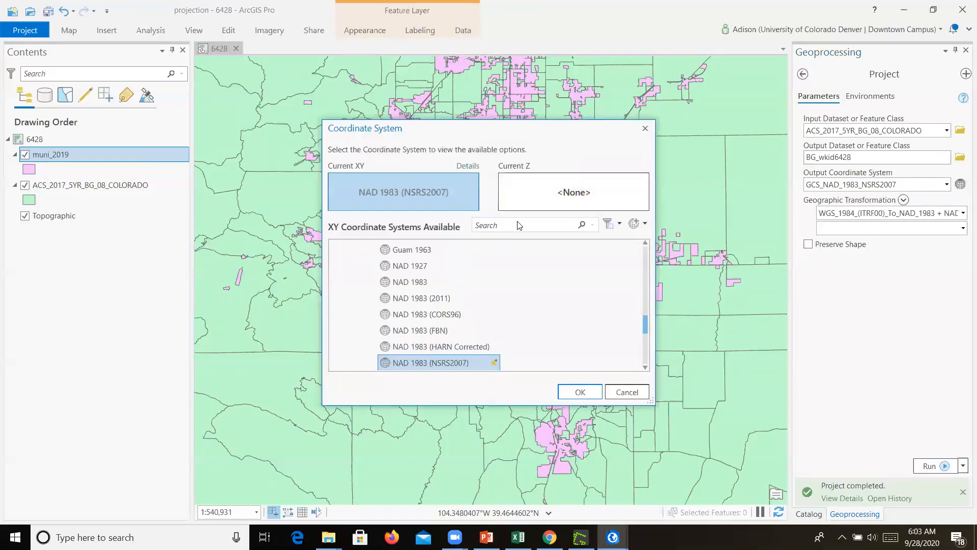
text(6)
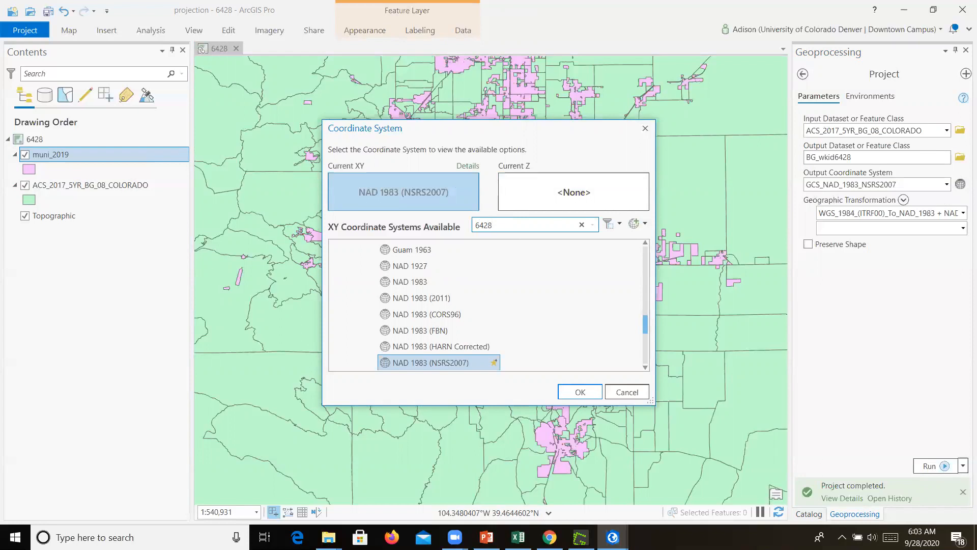
text(428)
key(Return)
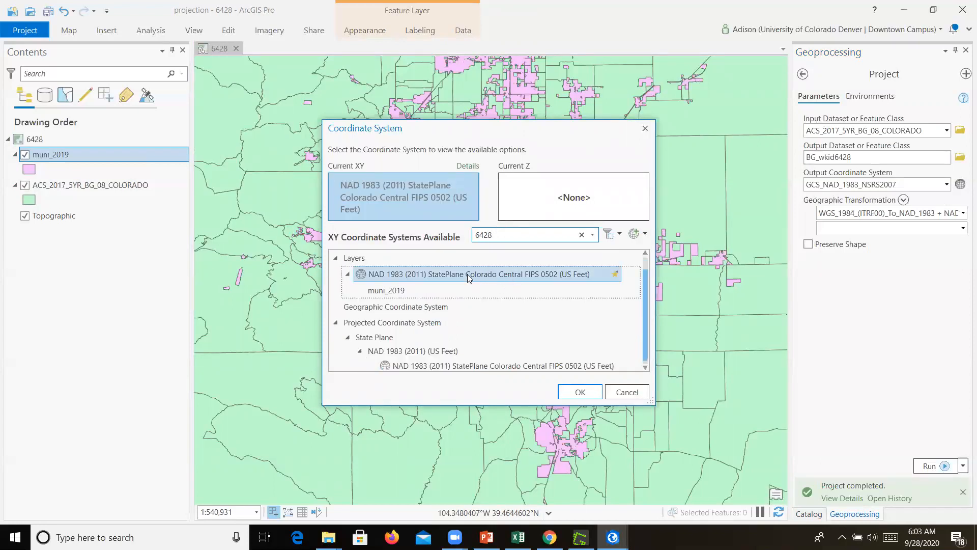
click(580, 392)
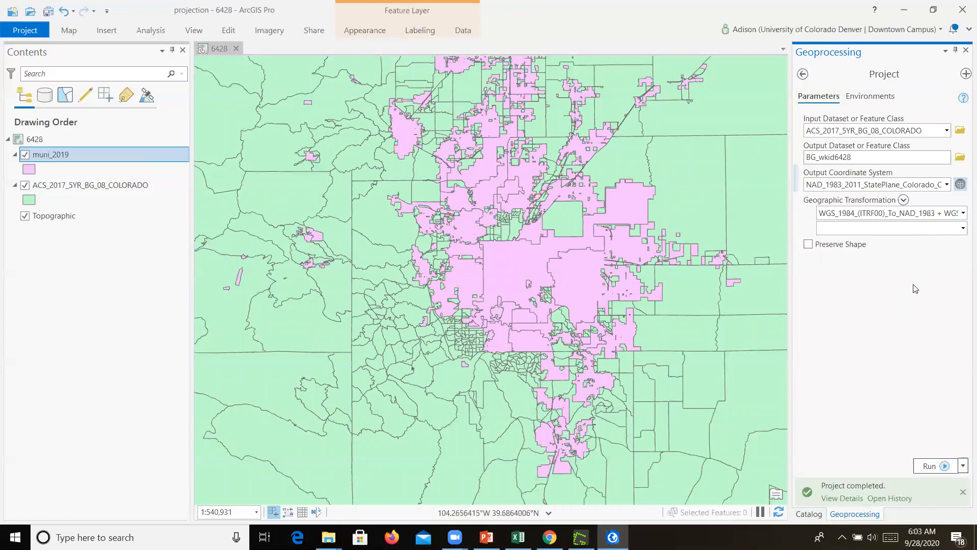
click(929, 466)
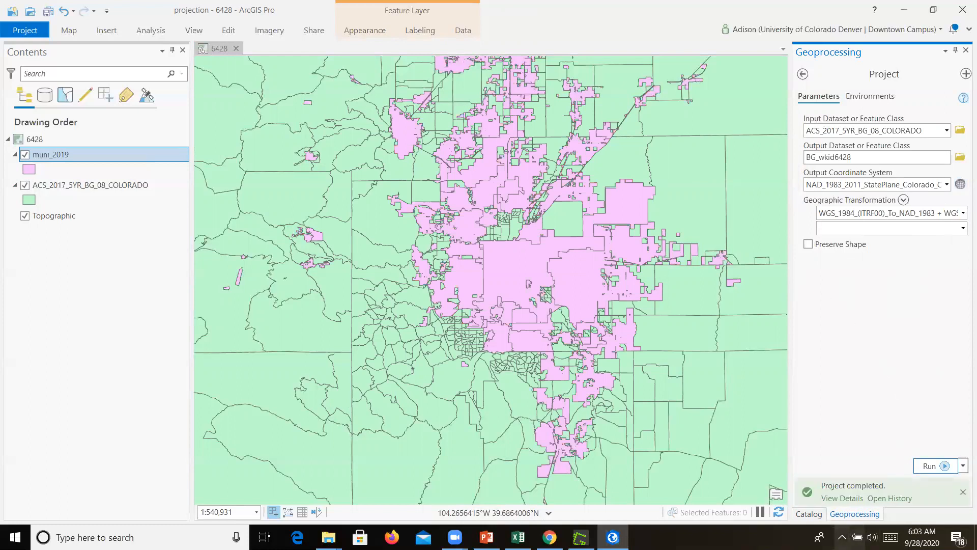
Add BG_wkid6428.shp from the Data folder to the 6428 map
click(807, 515)
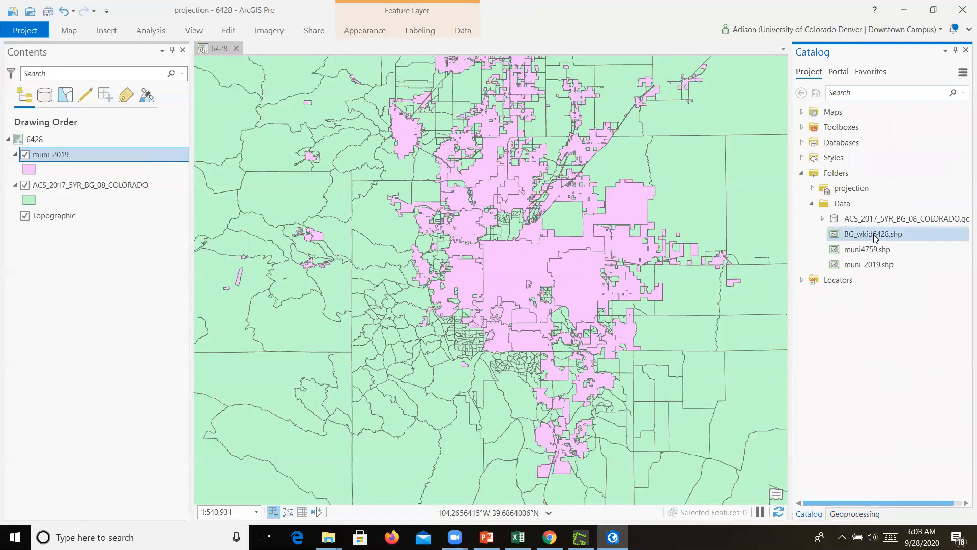
drag(876, 238, 537, 247)
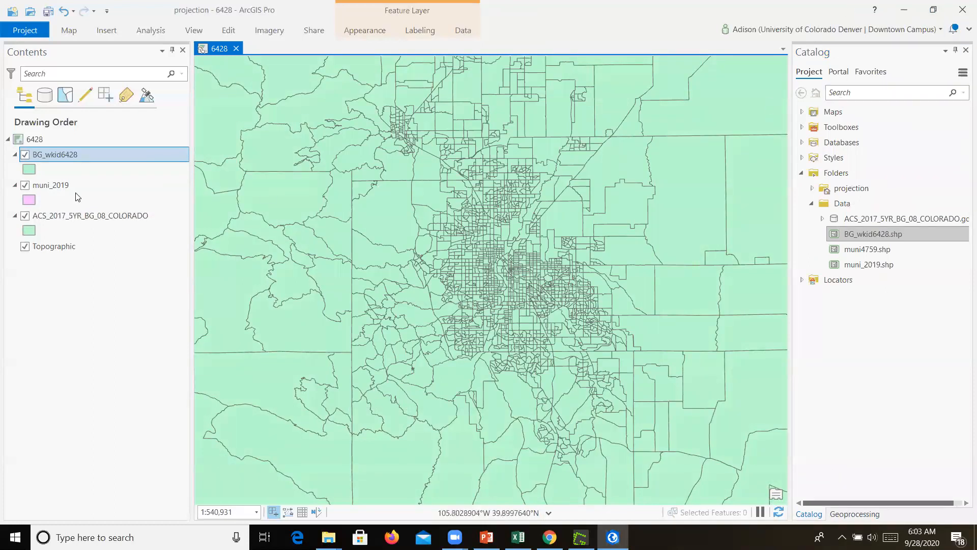
Change the BG_wkid6428 fill color to bright blue and apply it
click(27, 170)
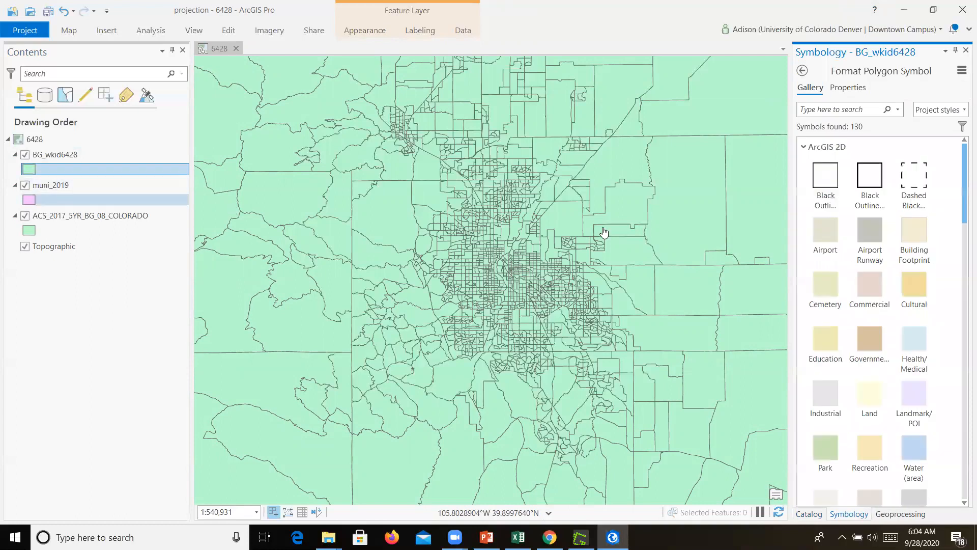
click(859, 89)
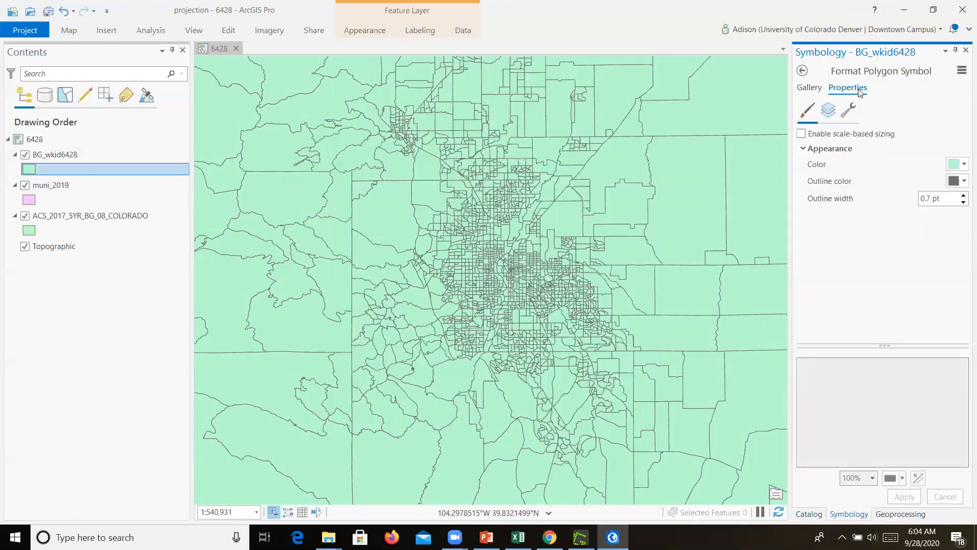
click(963, 171)
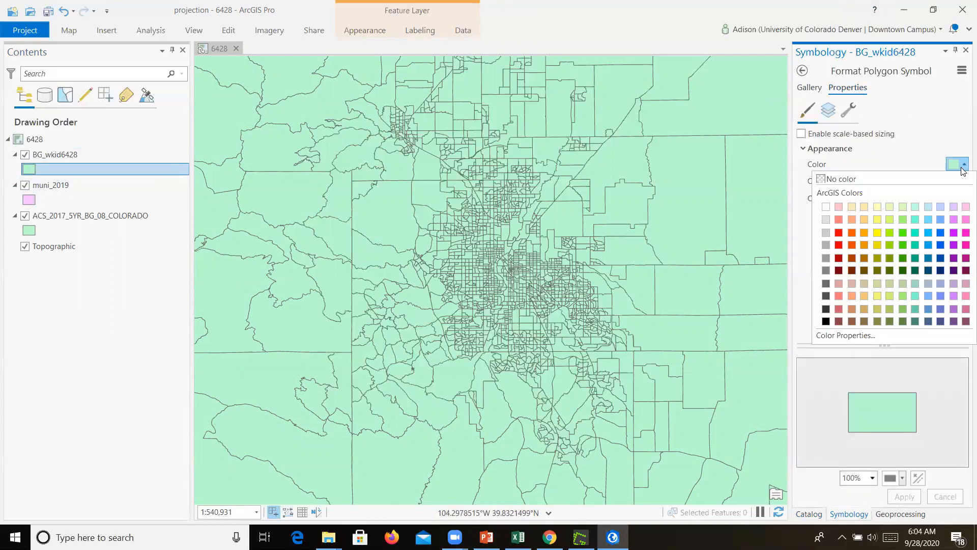
click(928, 232)
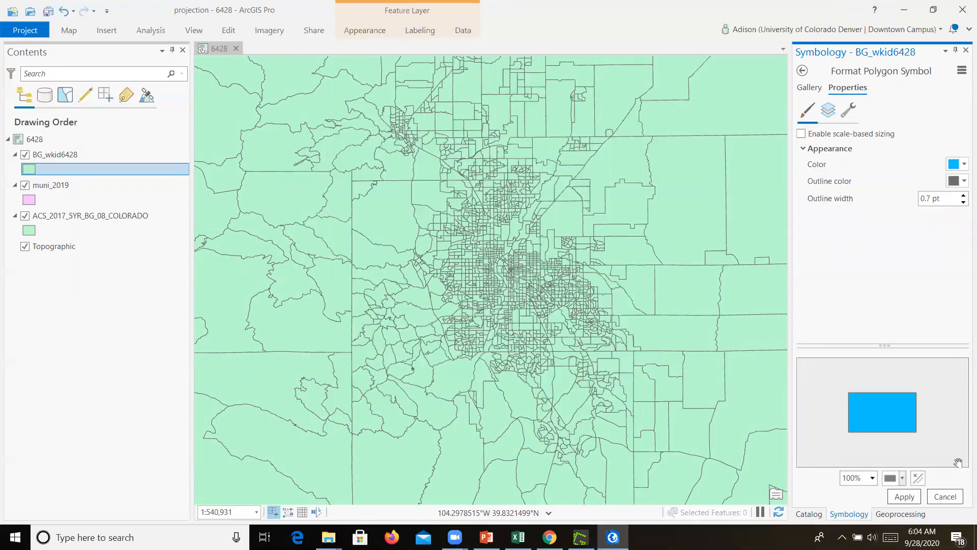
click(899, 496)
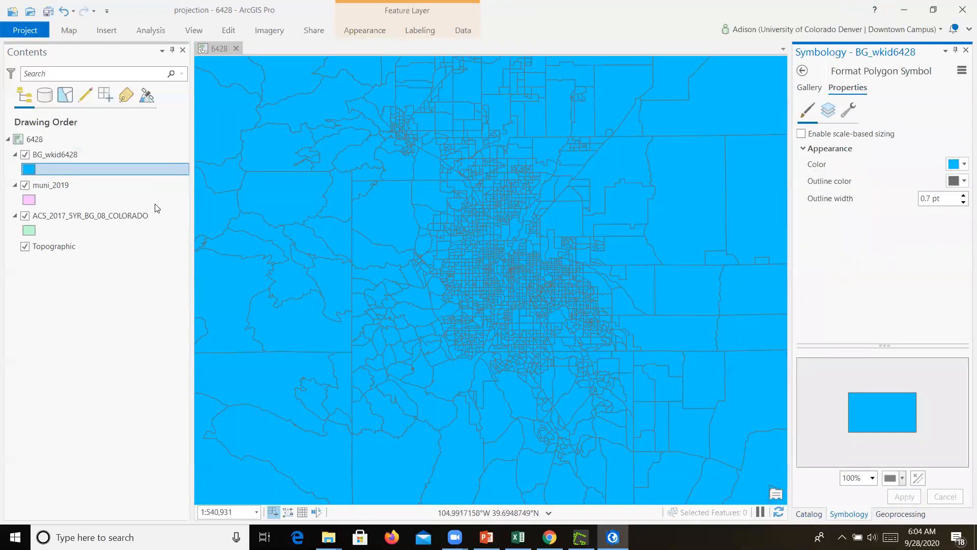
Move muni_2019 above BG_wkid6428 and remove the ACS_2017_5YR_BG_08_COLORADO layer from the map
mouse_move(47, 189)
mouse_down()
mouse_move(77, 190)
mouse_move(70, 147)
mouse_move(68, 156)
mouse_up()
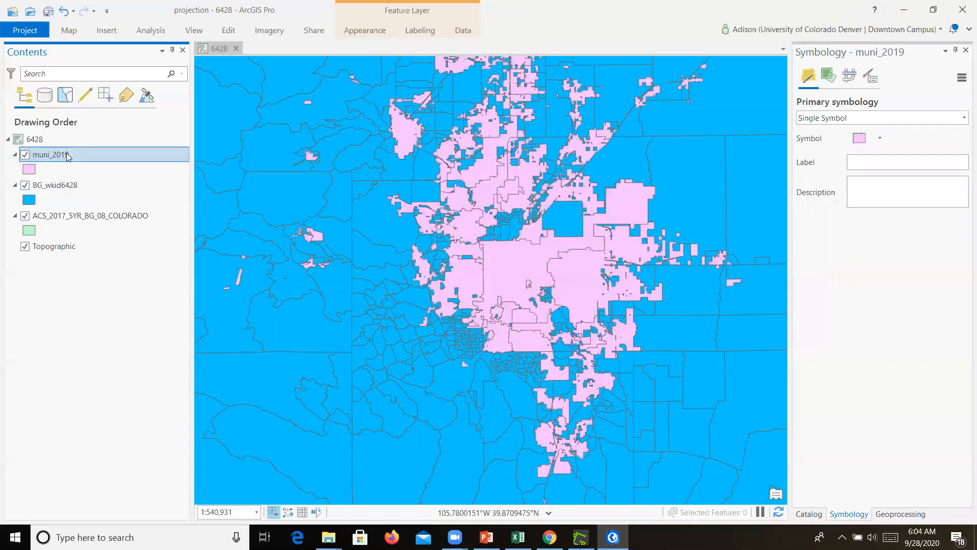
right_click(48, 216)
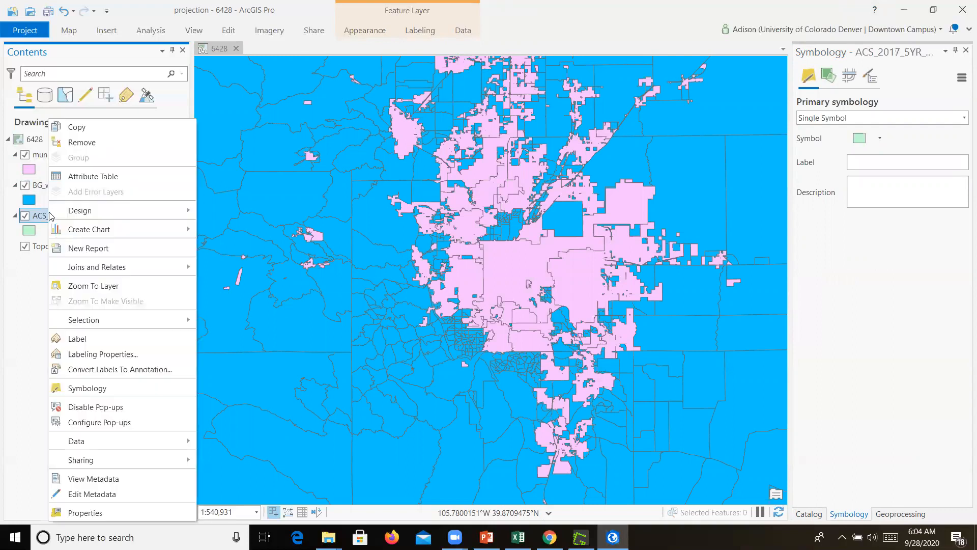
click(59, 143)
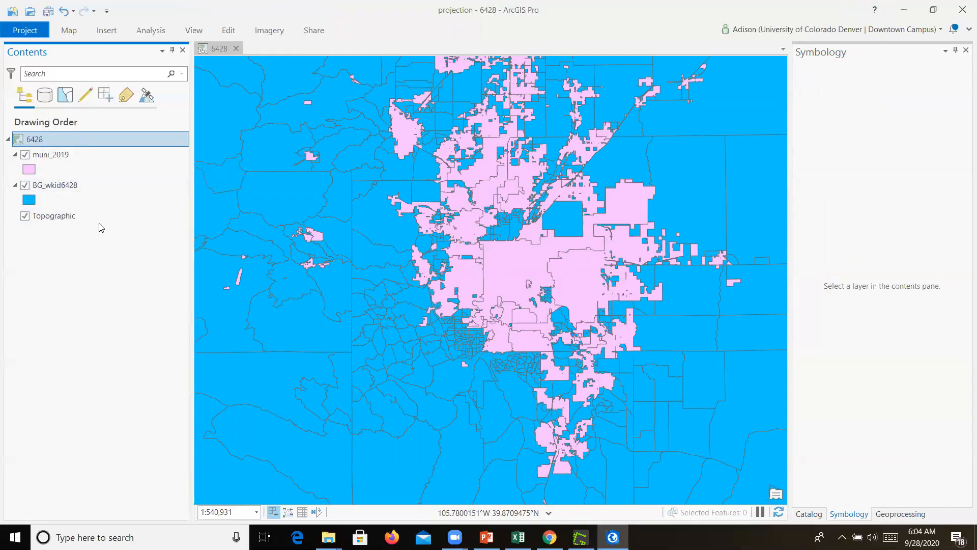
Inspect the spatial reference of the BG_wkid6428 layer in its layer properties
right_click(48, 189)
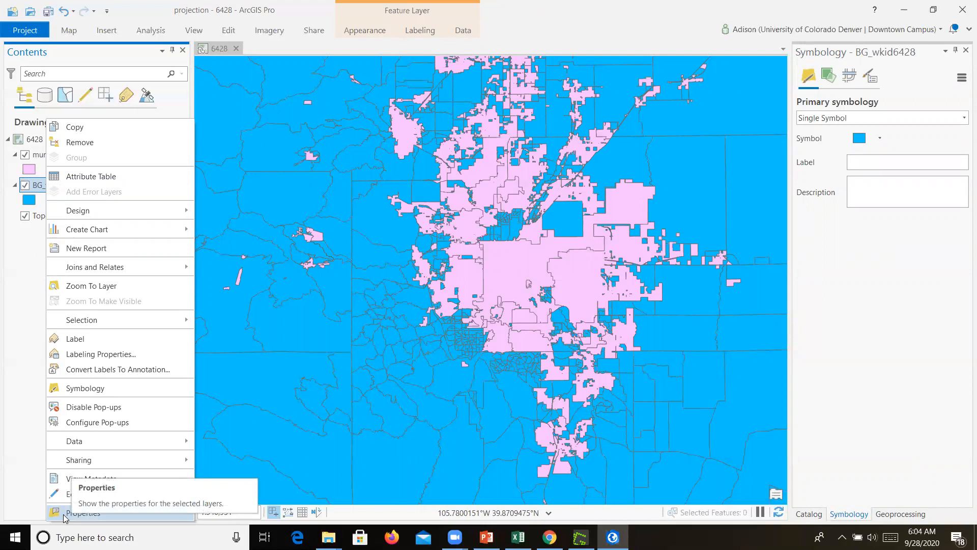
click(82, 512)
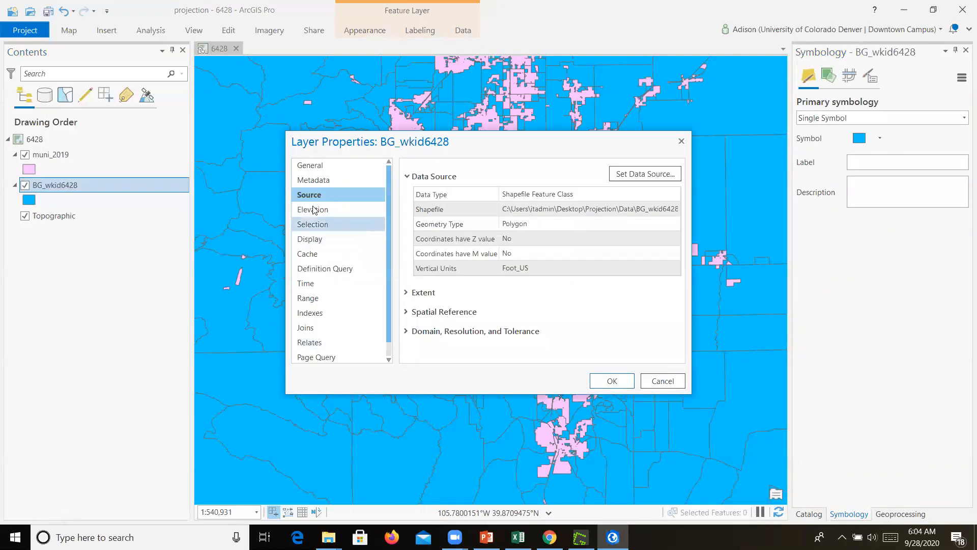
click(408, 311)
scroll(565, 277, down, 3)
scroll(565, 285, up, 2)
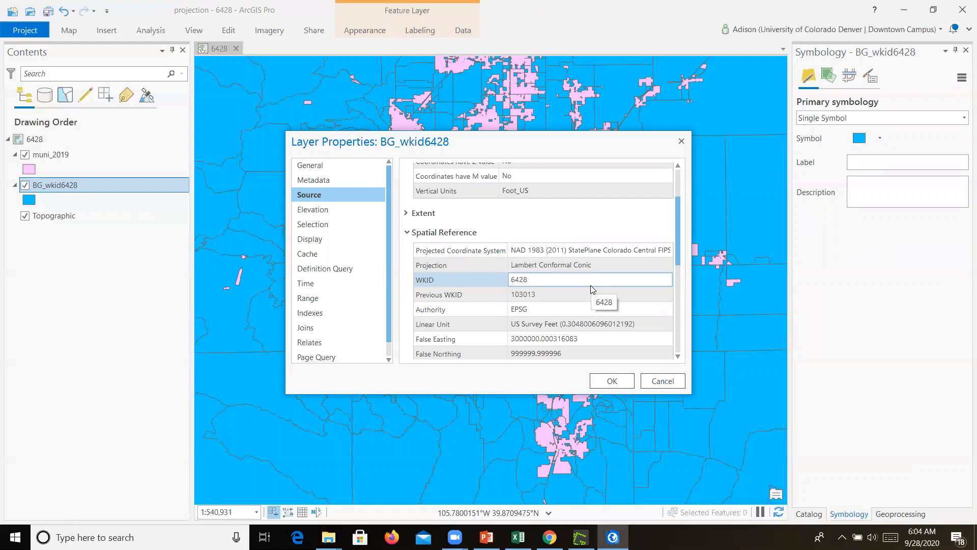
click(628, 385)
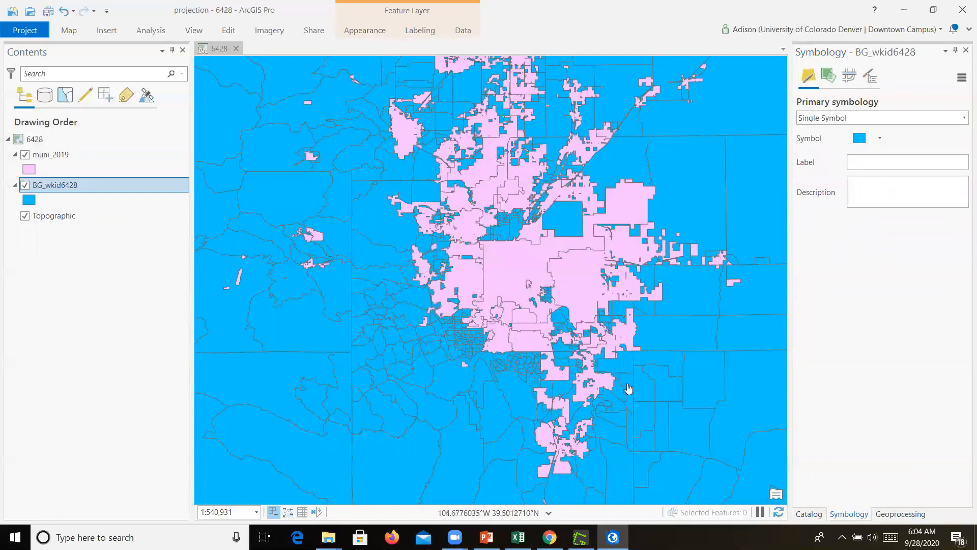
Switch to PowerPoint, start the slide show and advance through the slides
click(487, 537)
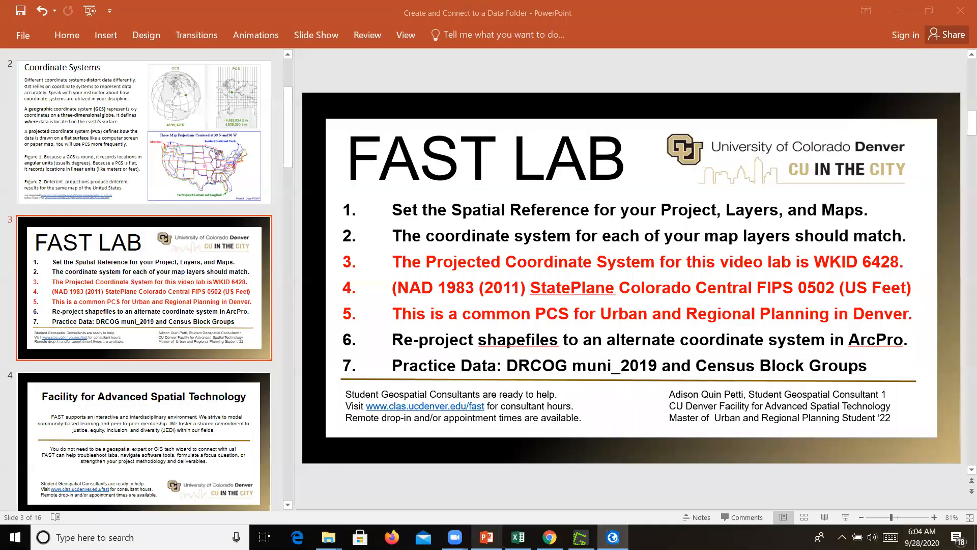
click(169, 423)
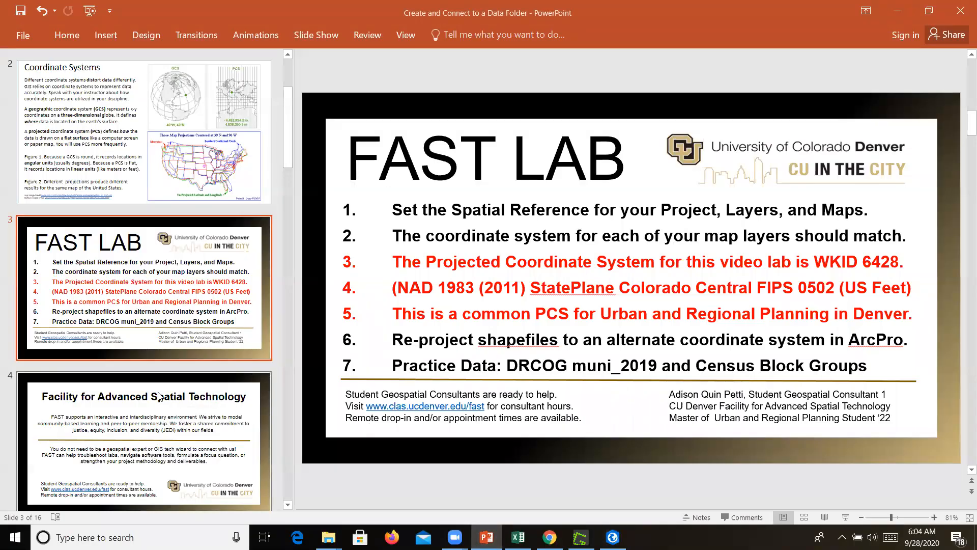
click(316, 35)
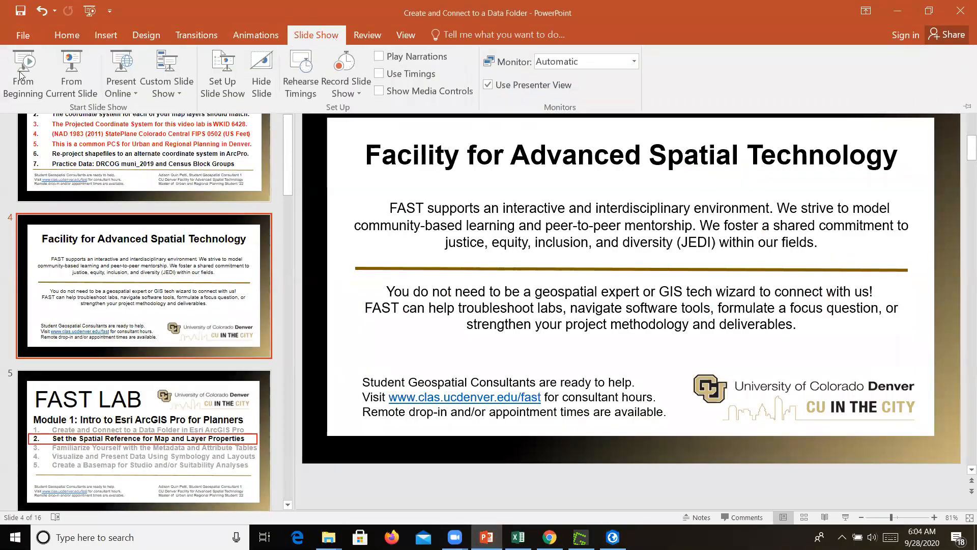
click(17, 88)
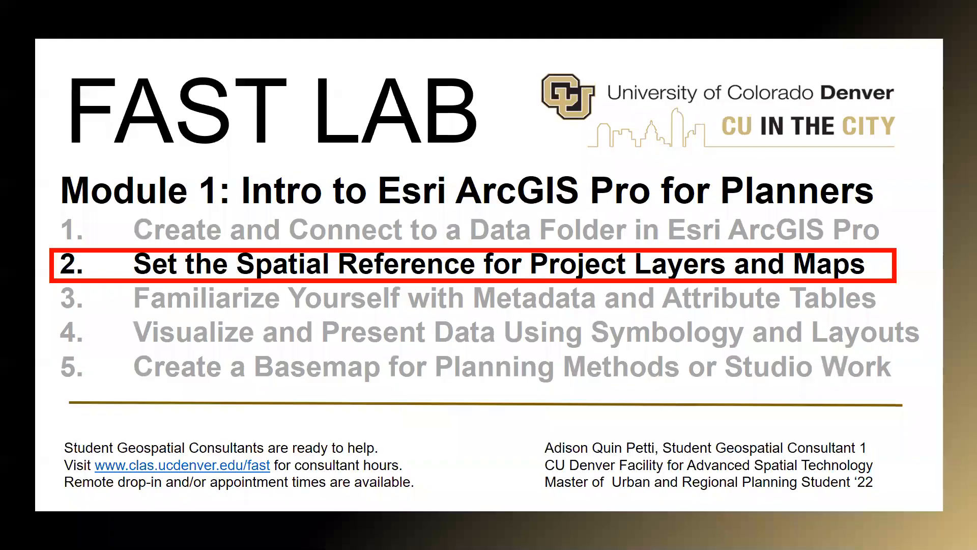
click(184, 147)
click(184, 147)
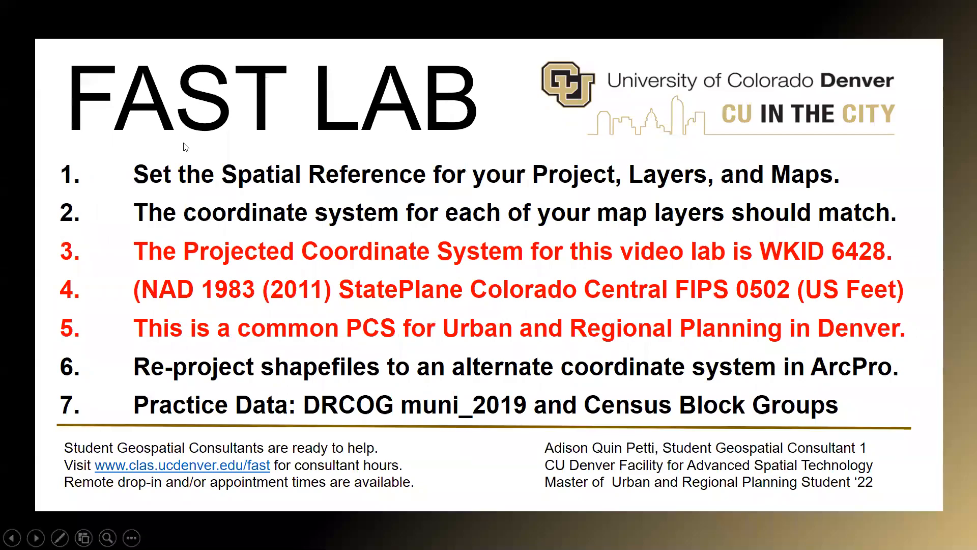